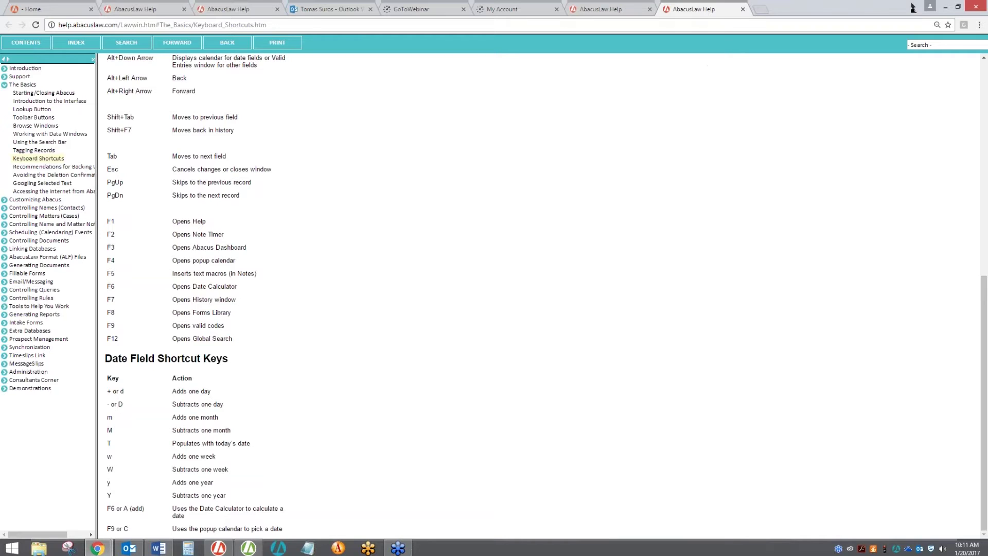
Step: Switch from the browser to Abacus Law, bring up the Note Timer, and close it without entering a note
left_click(946, 9)
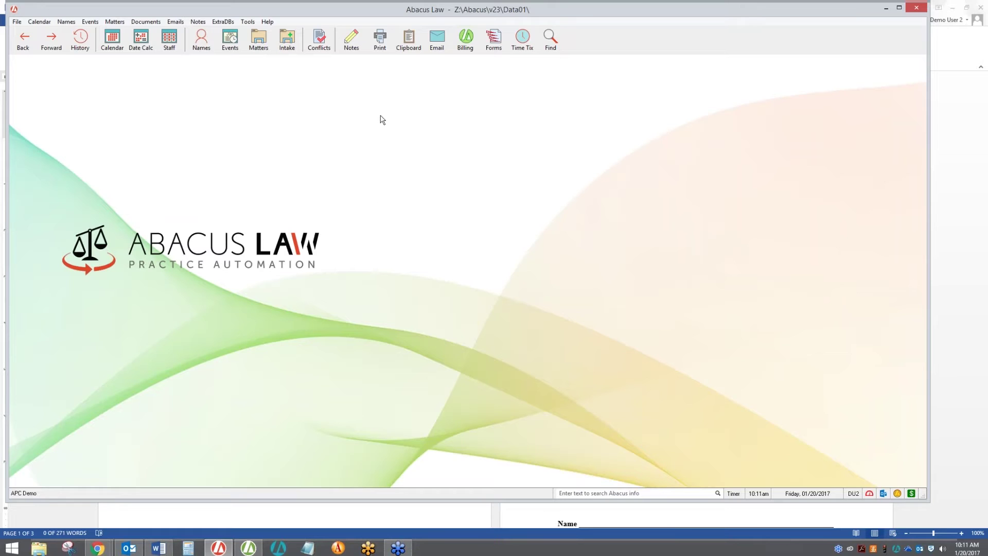
left_click(358, 49)
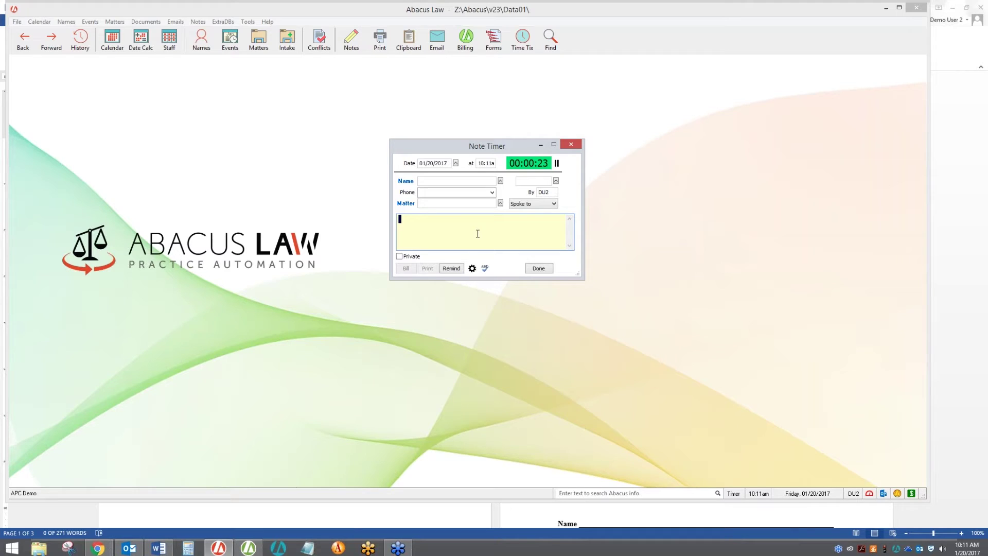
left_click(547, 269)
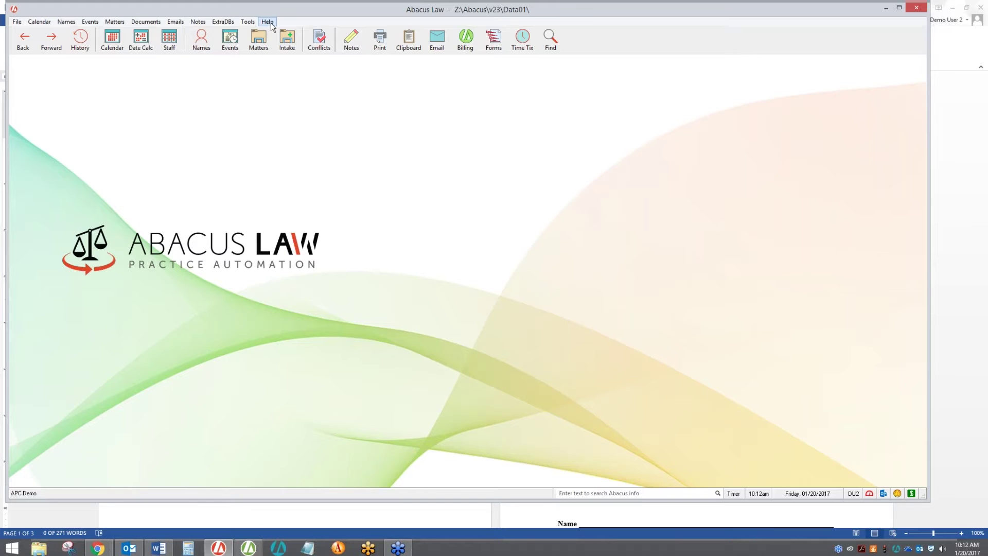
Step: Open the CONDEMN matter from the matters list and bring up the help page for the Matter window
left_click(268, 22)
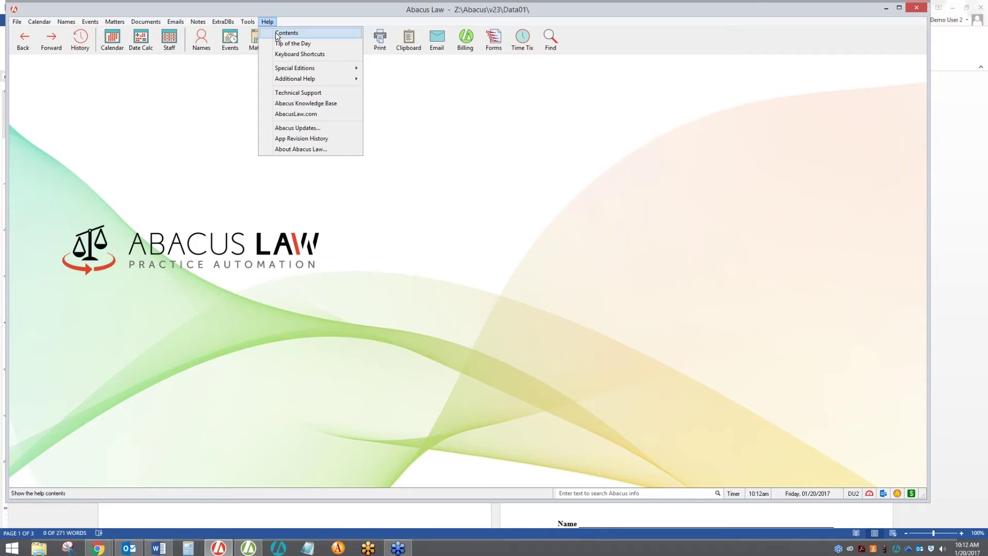
left_click(285, 20)
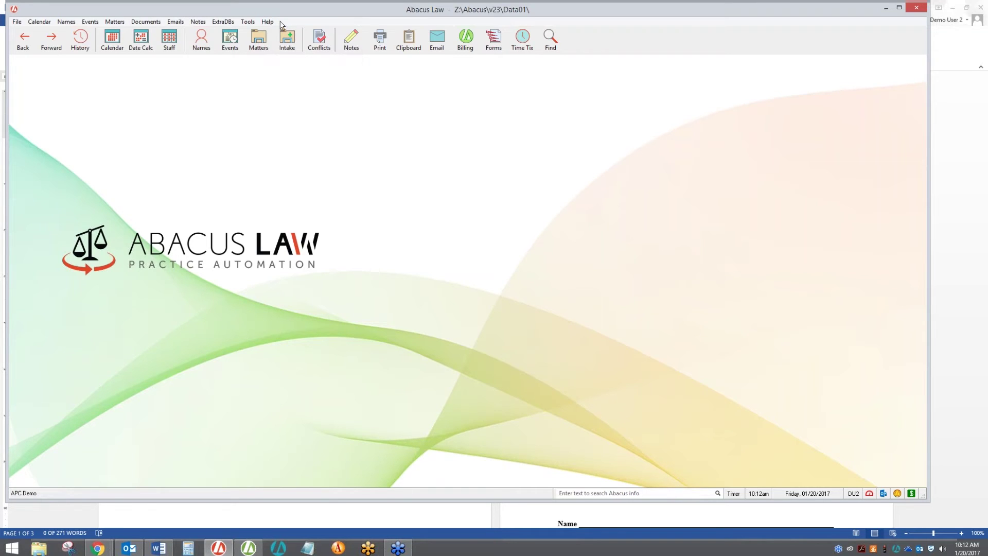
left_click(266, 37)
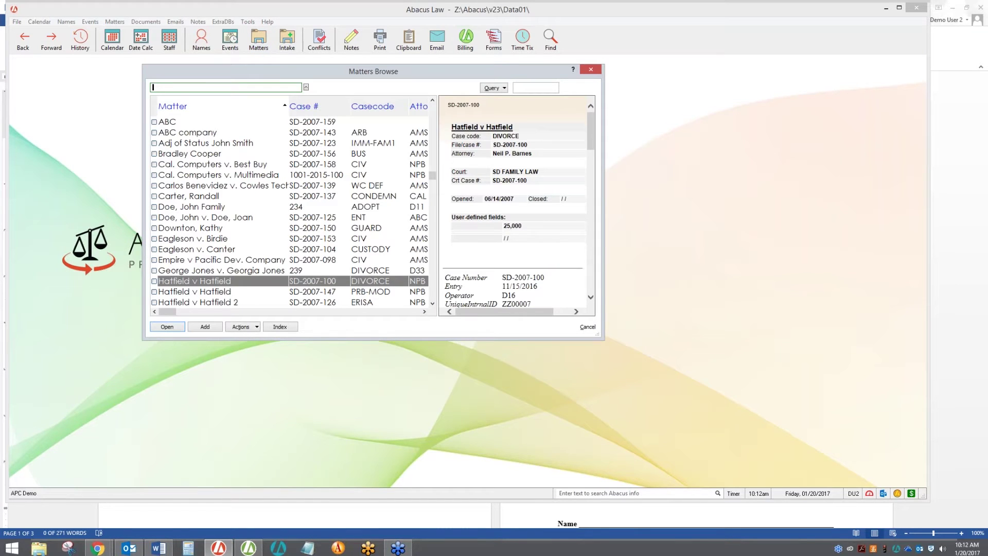
left_click(211, 195)
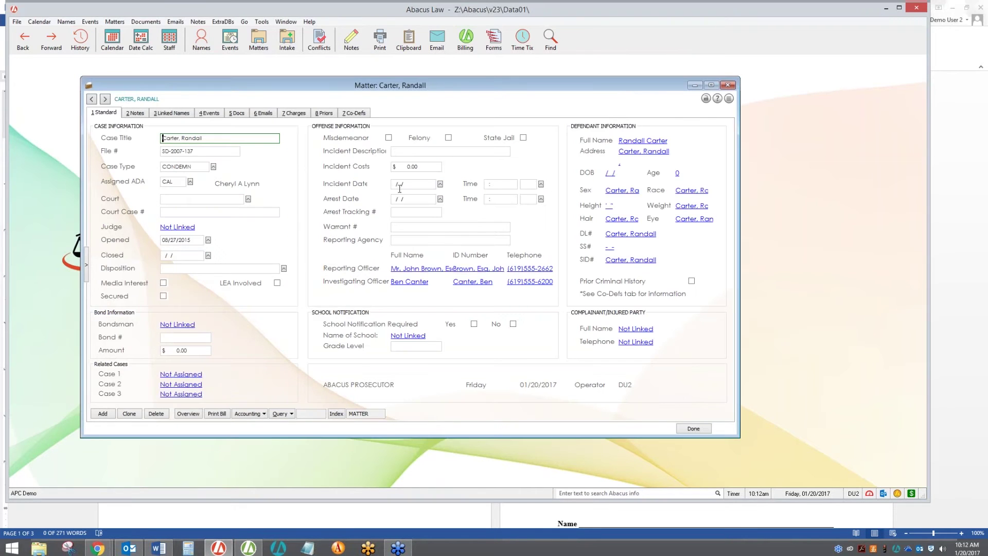
left_click(717, 98)
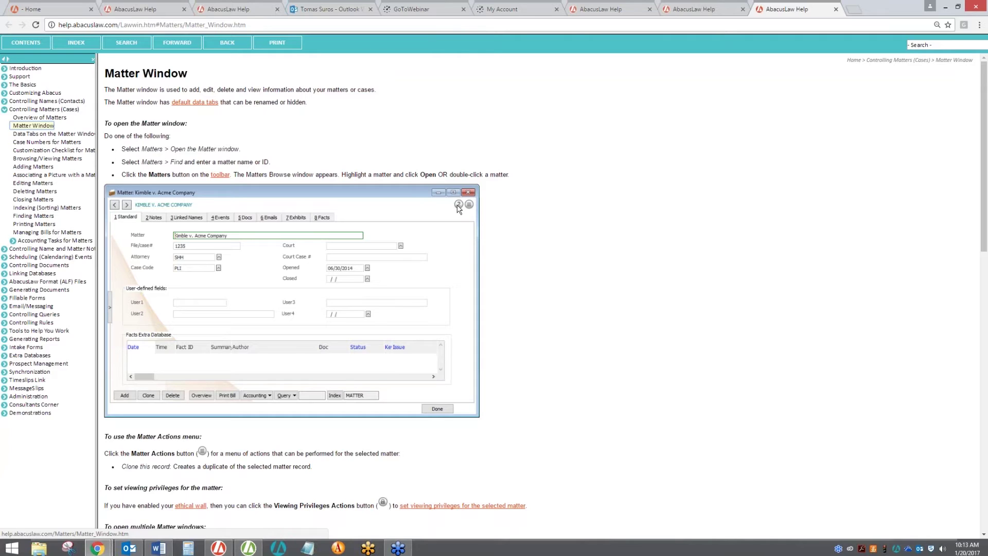
Step: Search the Abacus help for "other resources" and open the Other Resources topic
left_click(328, 129)
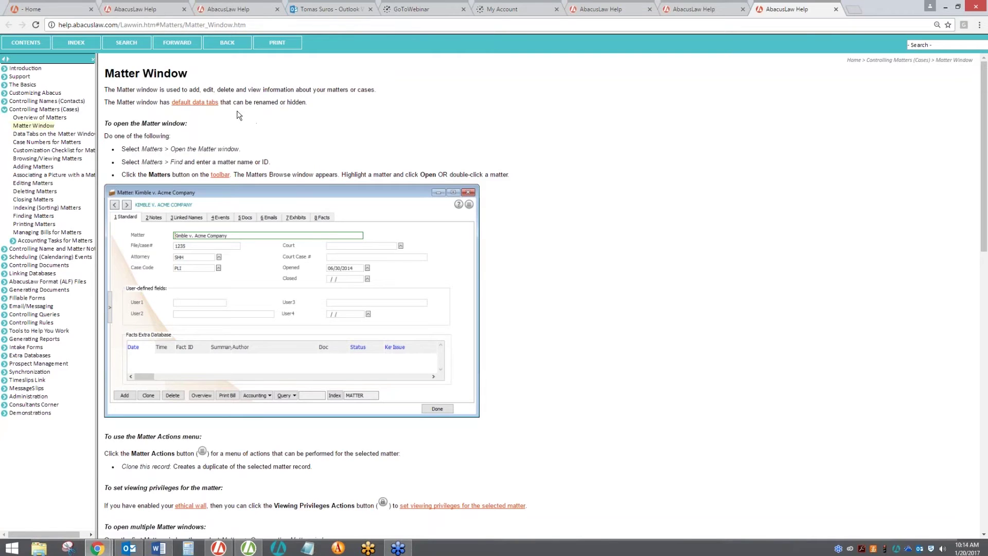
left_click(139, 48)
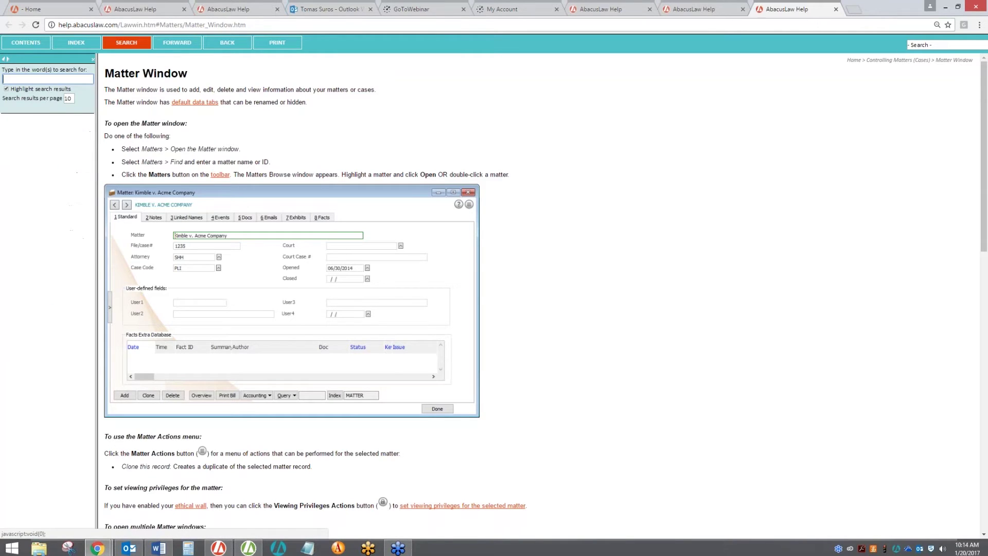
type("other resources")
key("Return")
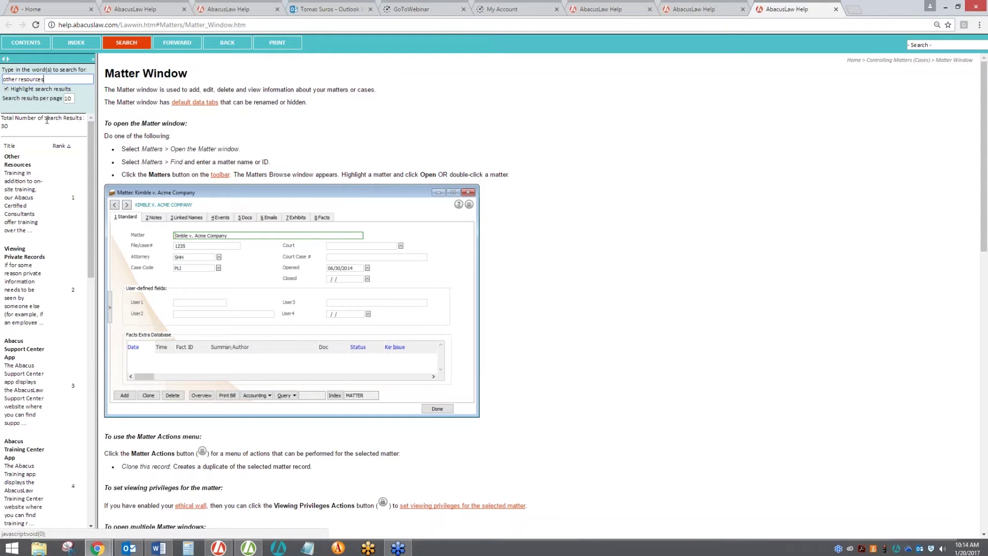
left_click(23, 159)
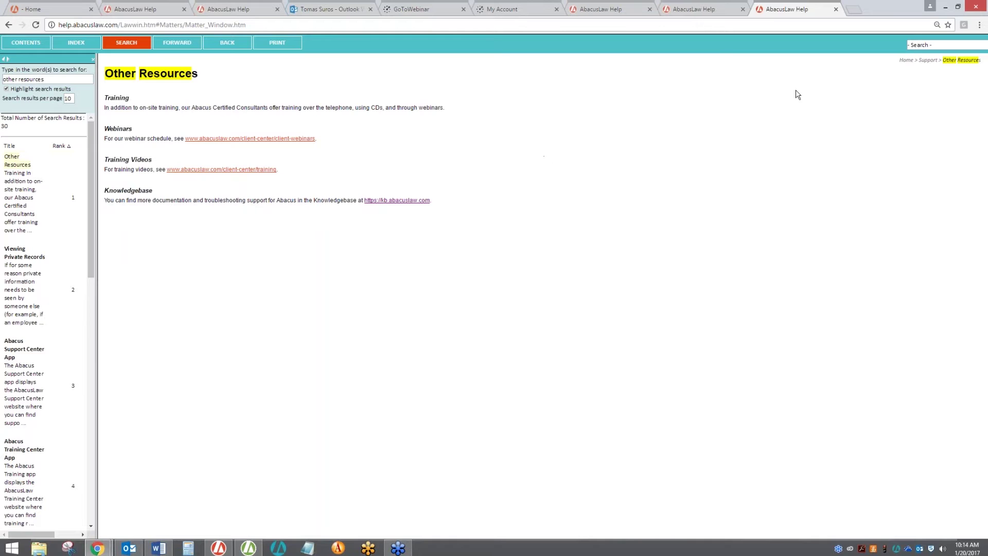
Step: Return to Abacus Law and open the Daily Organizer calendar
left_click(947, 7)
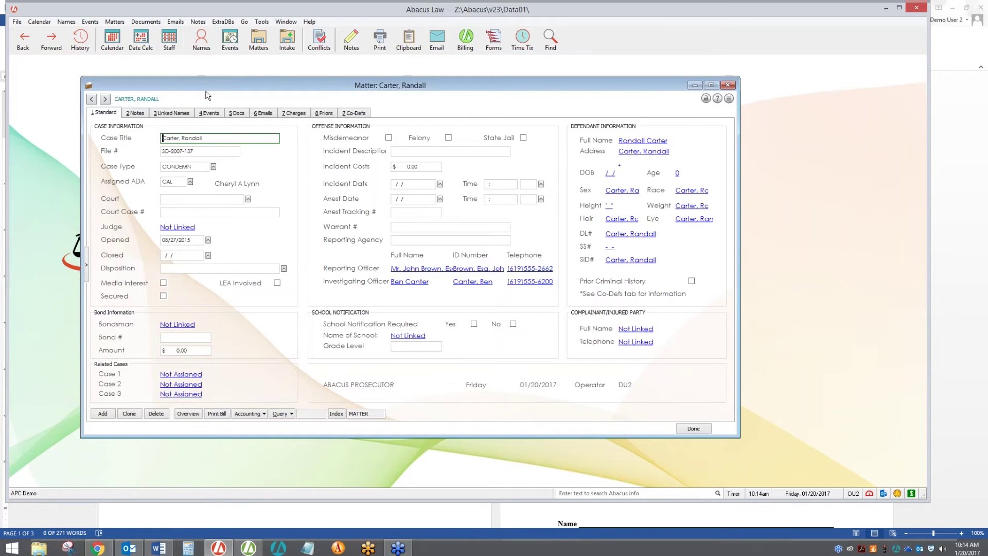
left_click(120, 44)
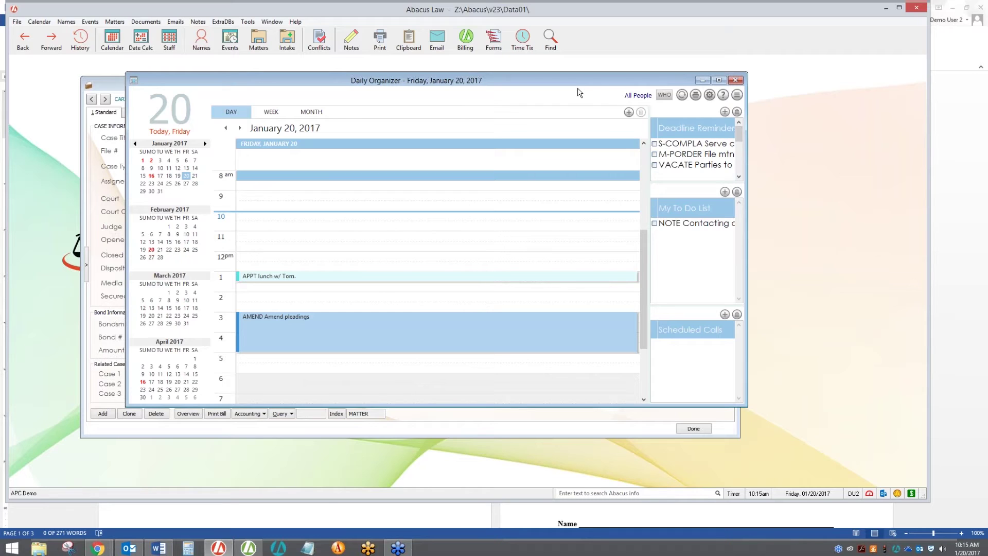
Step: Switch to Abacus Accounting and open the Company Preferences from the setup options
mouse_move(341, 360)
left_click(248, 548)
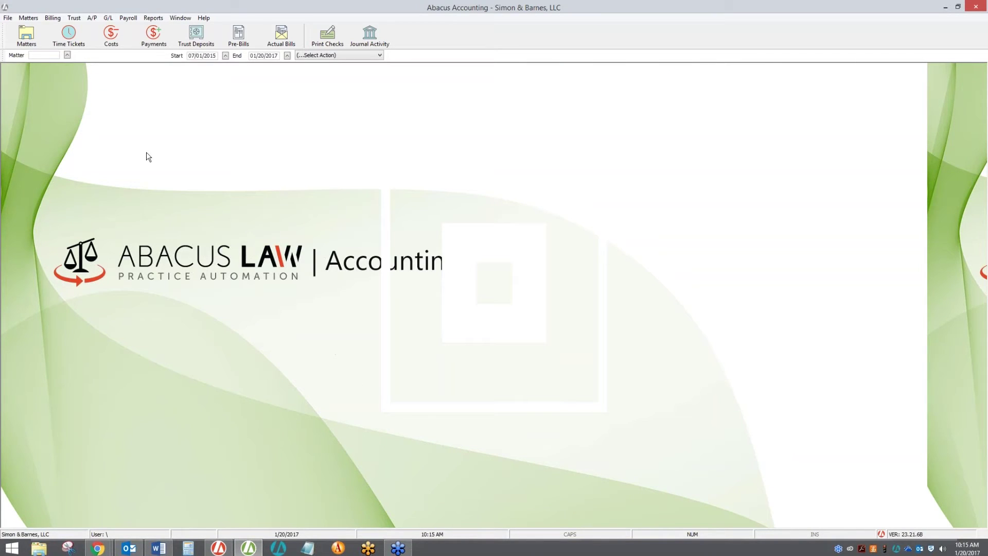
left_click(8, 18)
mouse_move(12, 31)
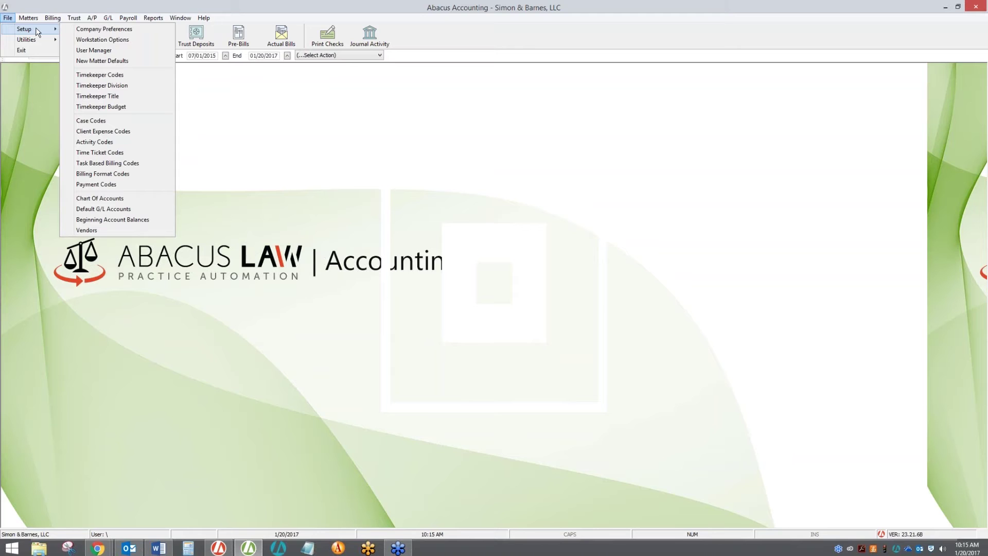
left_click(75, 29)
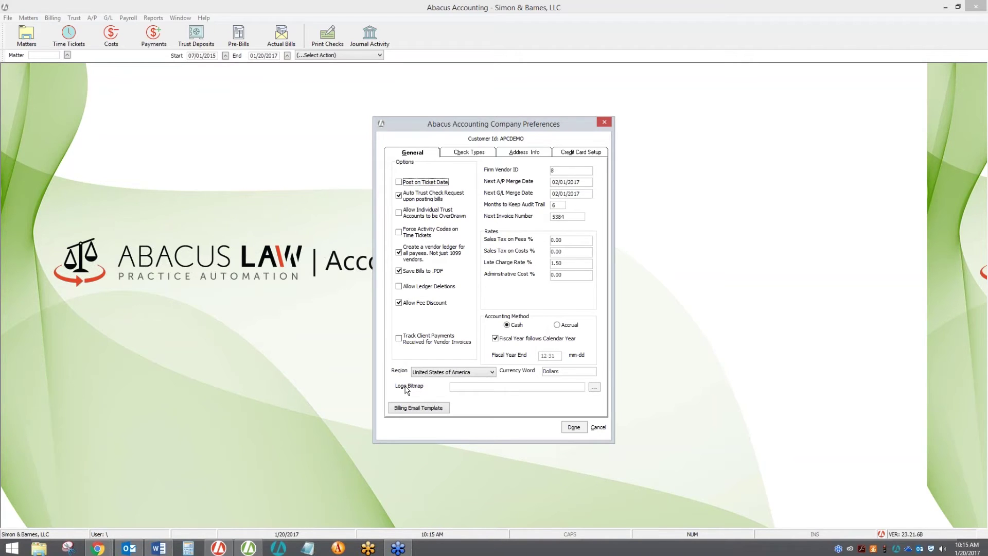
Step: Browse the Desktop for SIMONnBarnes.bmp as the company logo bitmap, and cancel both the file selection and the preferences
left_click(595, 386)
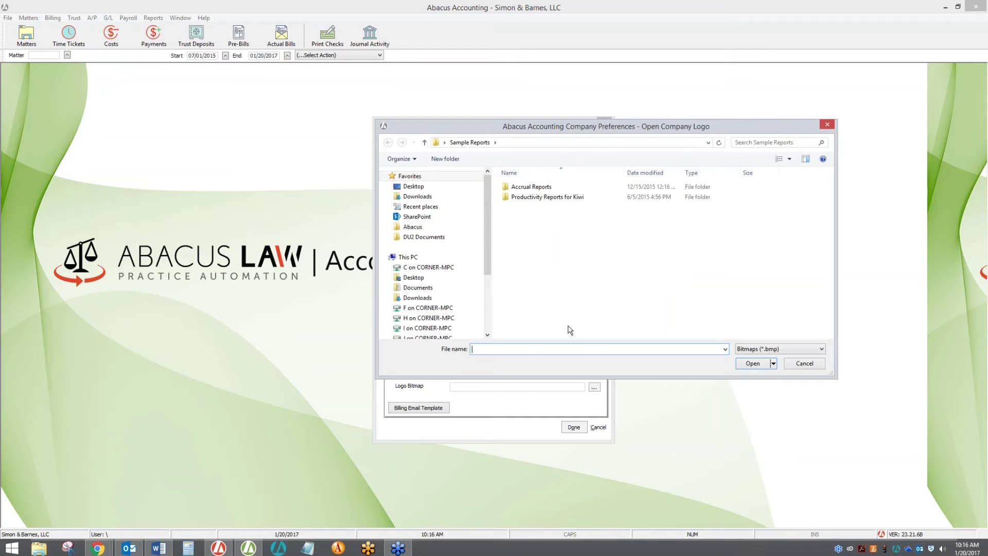
left_click(431, 278)
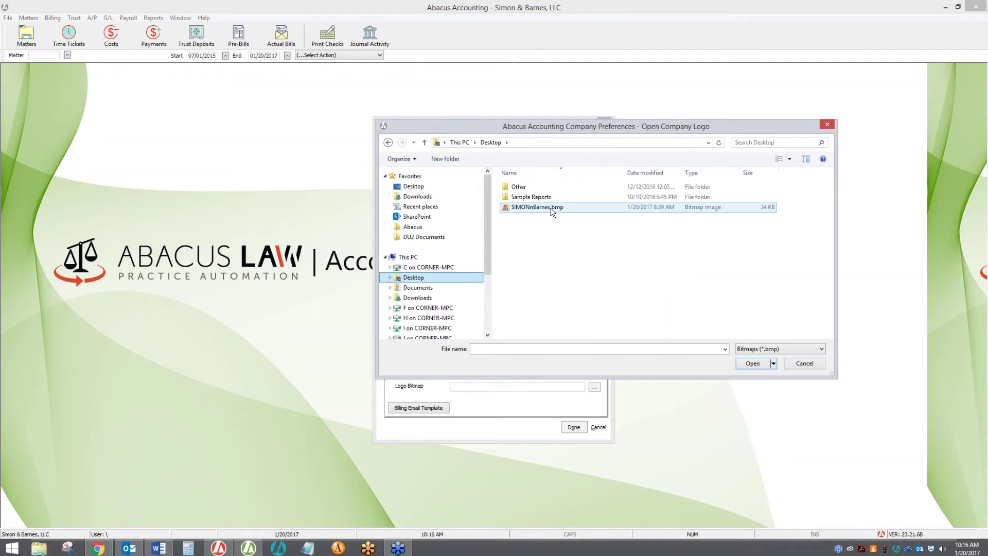
left_click(550, 208)
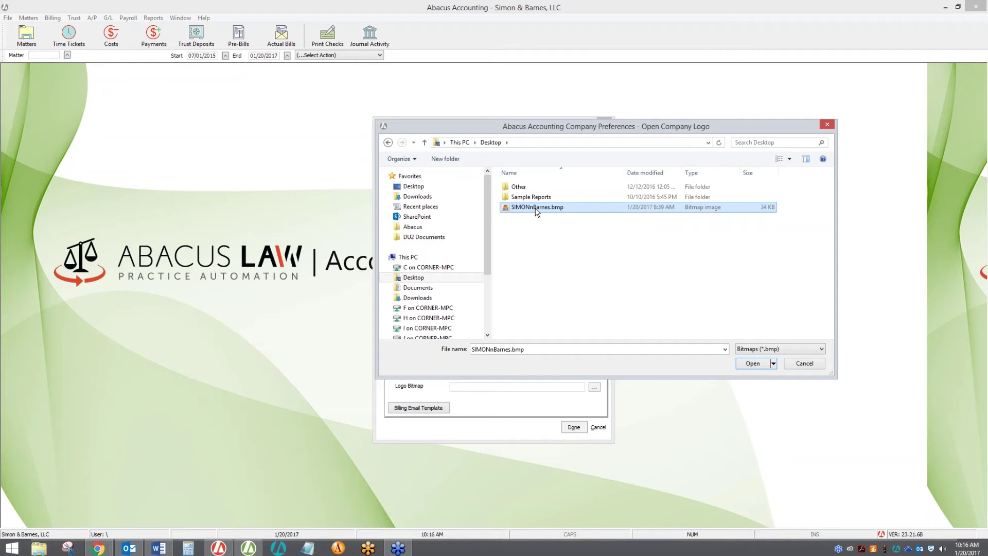
left_click(818, 367)
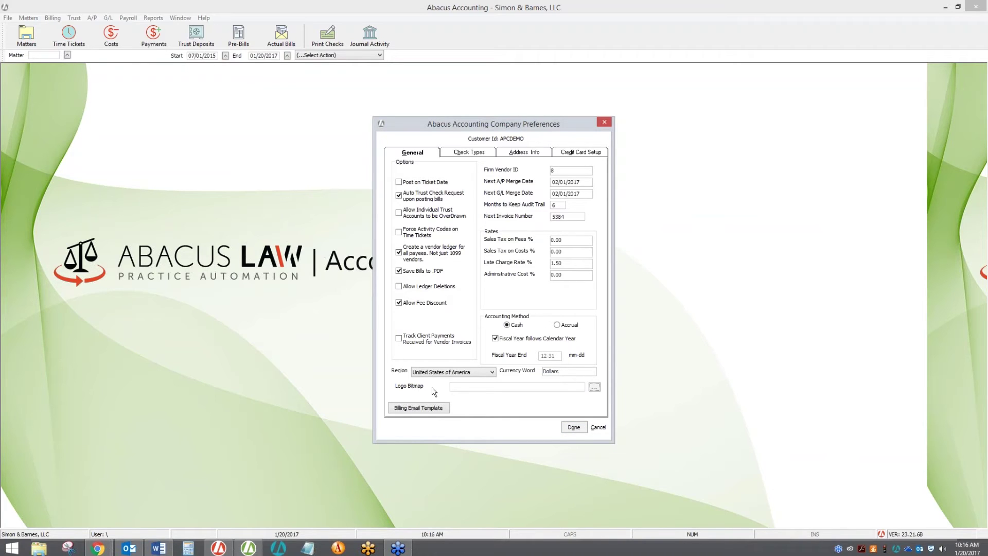
left_click(596, 427)
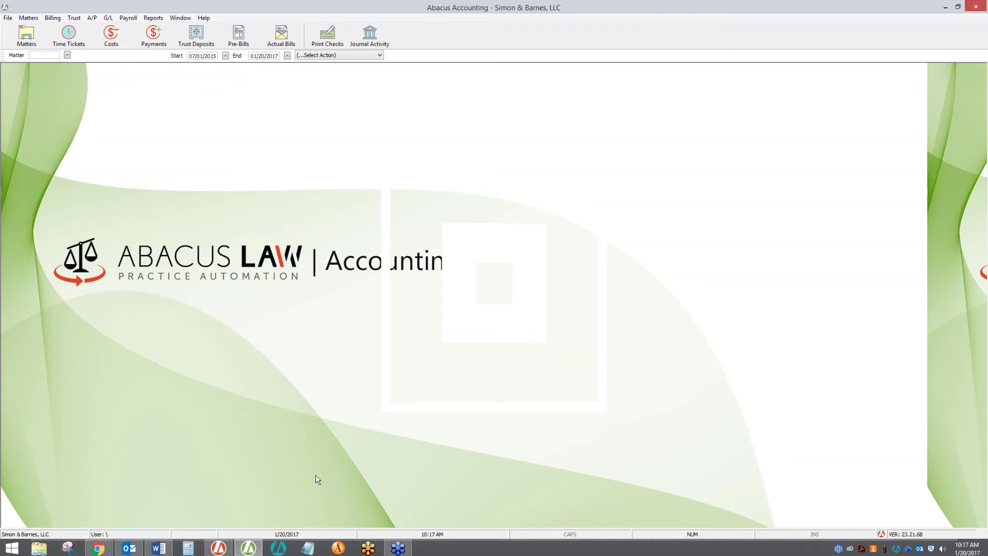
Step: Switch back to Abacus Law and open the 3:00 pm Amend pleadings event on January 20, 2017
left_click(221, 550)
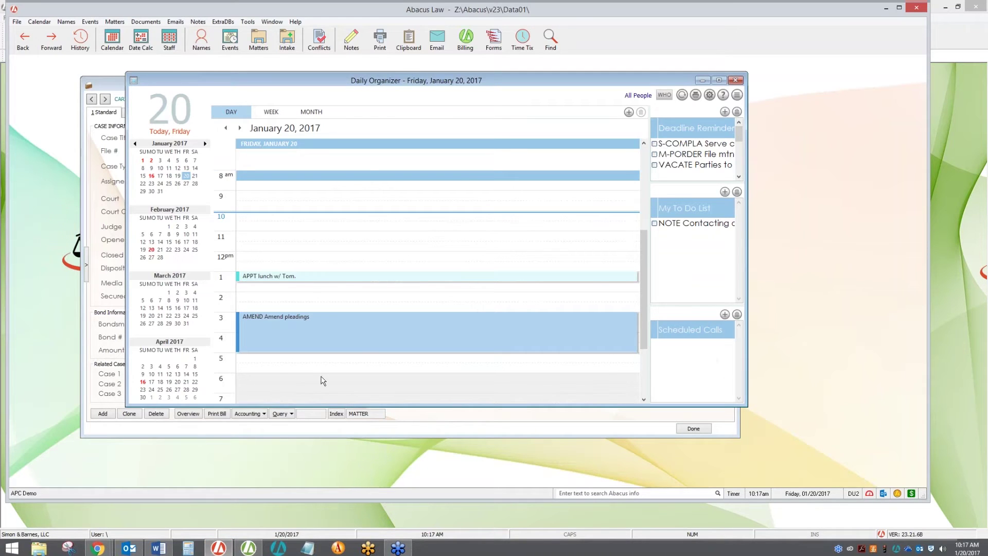
left_click(375, 325)
double_click(247, 321)
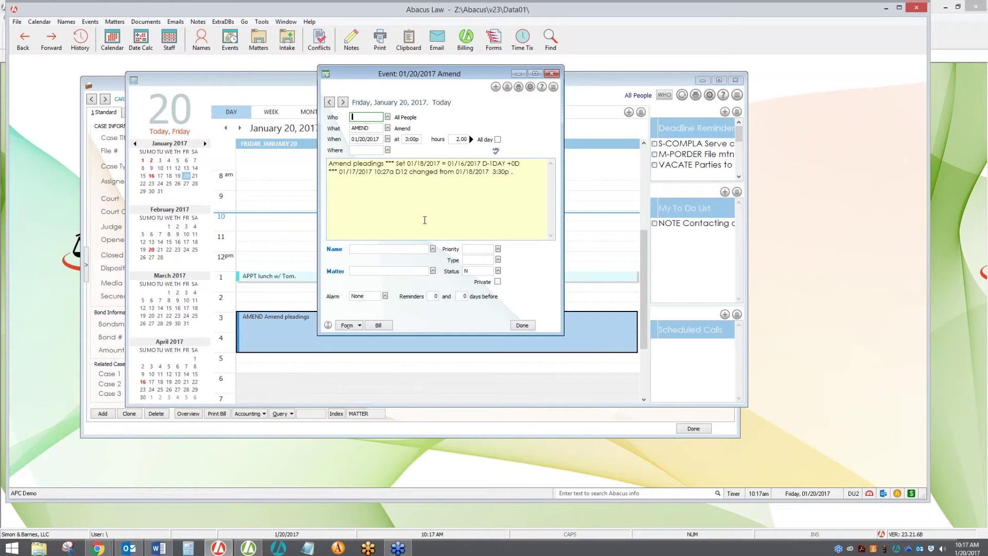
left_click(525, 171)
key("Return")
key("Return")
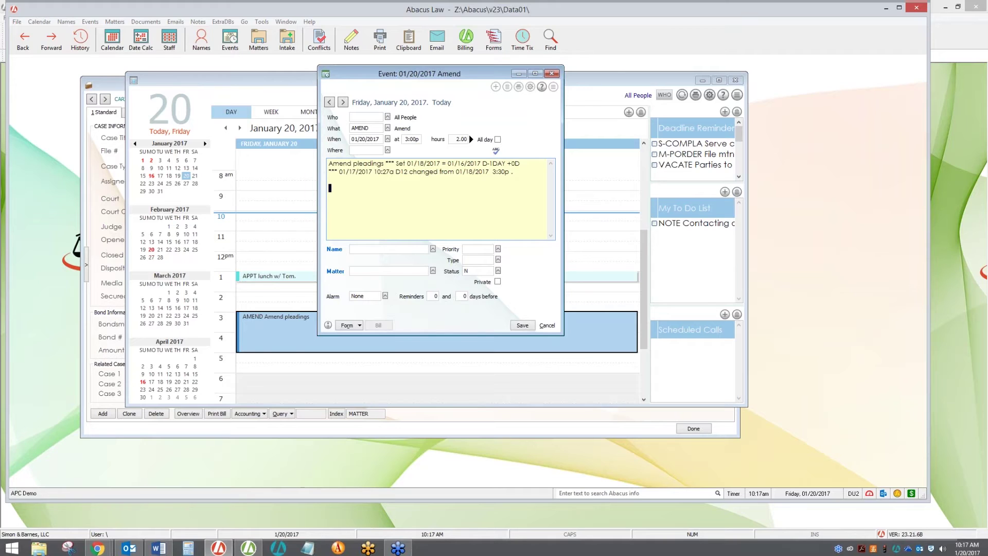
type("cc")
type("5")
key("BackSpace")
key("BackSpace")
key("BackSpace")
key("BackSpace")
key("BackSpace")
key("BackSpace")
key("BackSpace")
key("BackSpace")
key("BackSpace")
key("BackSpace")
key("BackSpace")
key("BackSpace")
key("BackSpace")
key("BackSpace")
key("BackSpace")
key("BackSpace")
key("BackSpace")
key("BackSpace")
key("BackSpace")
key("BackSpace")
key("BackSpace")
key("Return")
key("Return")
type("cc")
key("BackSpace")
key("BackSpace")
key("BackSpace")
key("BackSpace")
key("BackSpace")
key("BackSpace")
key("BackSpace")
key("BackSpace")
key("BackSpace")
key("BackSpace")
key("BackSpace")
key("BackSpace")
key("BackSpace")
key("BackSpace")
key("BackSpace")
key("BackSpace")
key("BackSpace")
key("BackSpace")
key("BackSpace")
key("BackSpace")
key("BackSpace")
key("BackSpace")
key("BackSpace")
key("BackSpace")
key("Return")
key("Return")
Step: Try the note text "Called Client regarding case" in the Amend event, discard the changes, and close the event and organizer
type("Called Client regarding case")
left_click(546, 326)
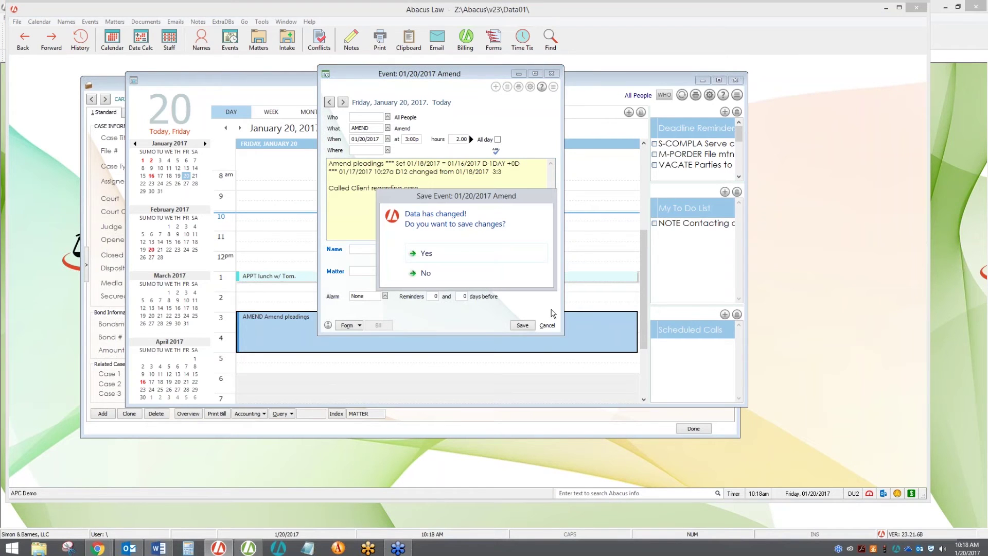
left_click(518, 280)
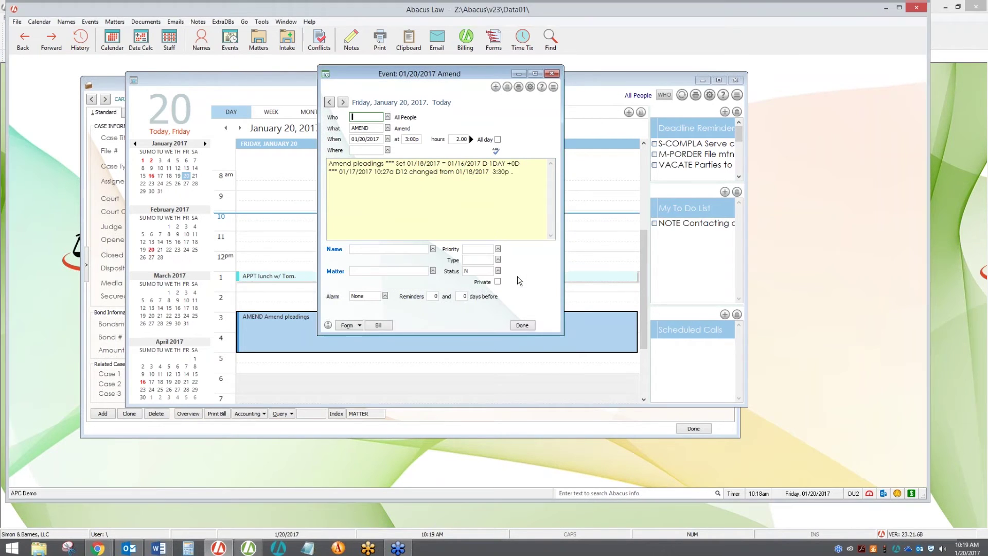
left_click(523, 326)
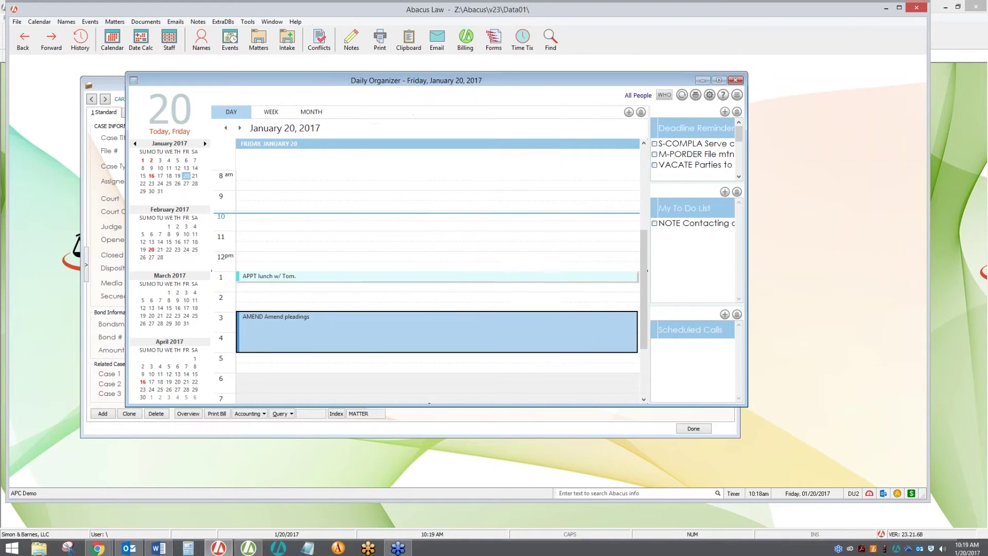
left_click(733, 81)
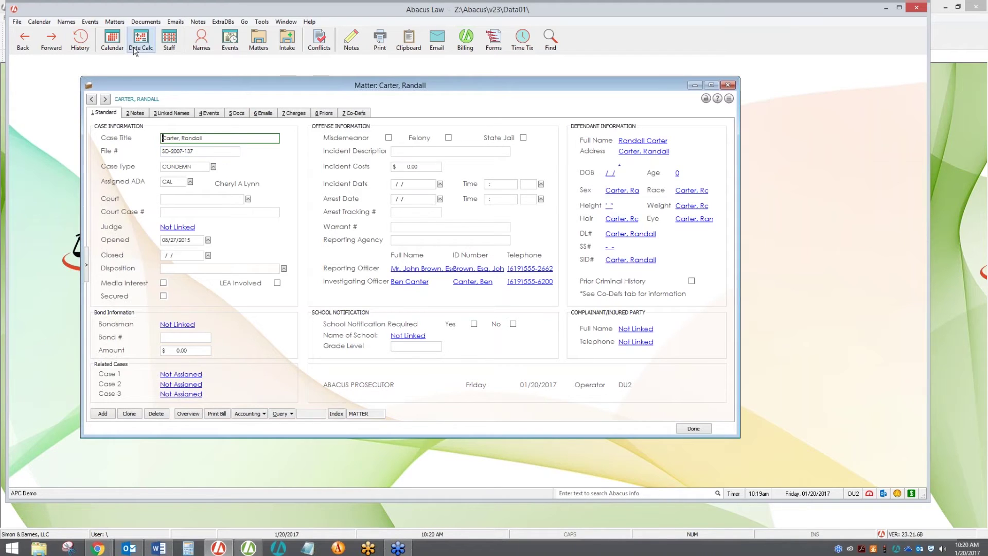
Step: Toggle the Increment Case/File number option in the System Options and confirm the dialog
left_click(17, 23)
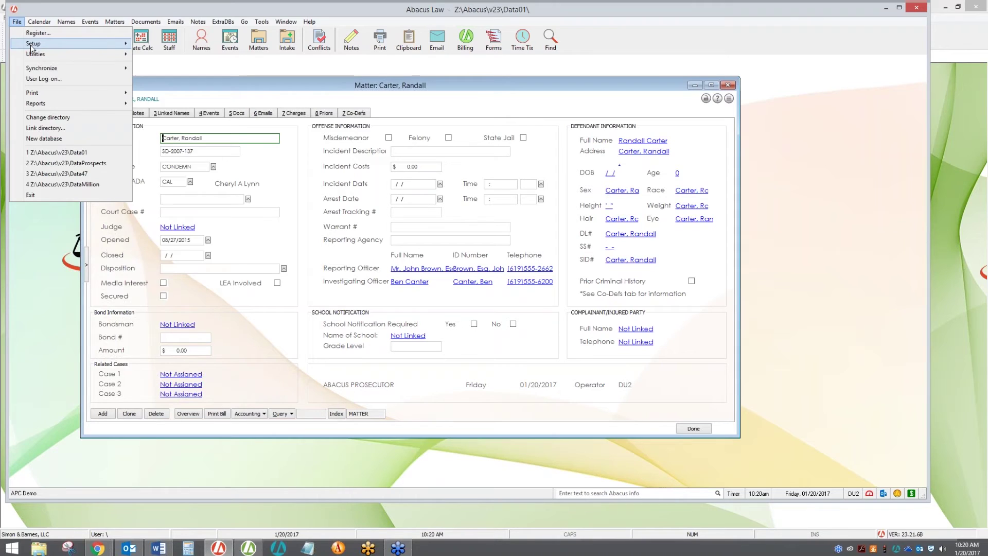
mouse_move(33, 45)
mouse_move(123, 44)
left_click(166, 55)
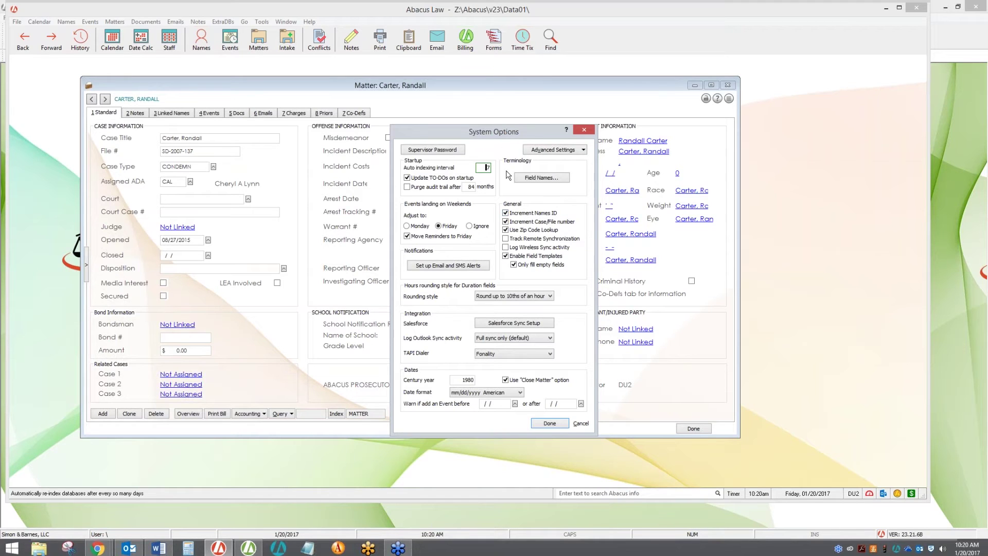
left_click(505, 221)
left_click(561, 422)
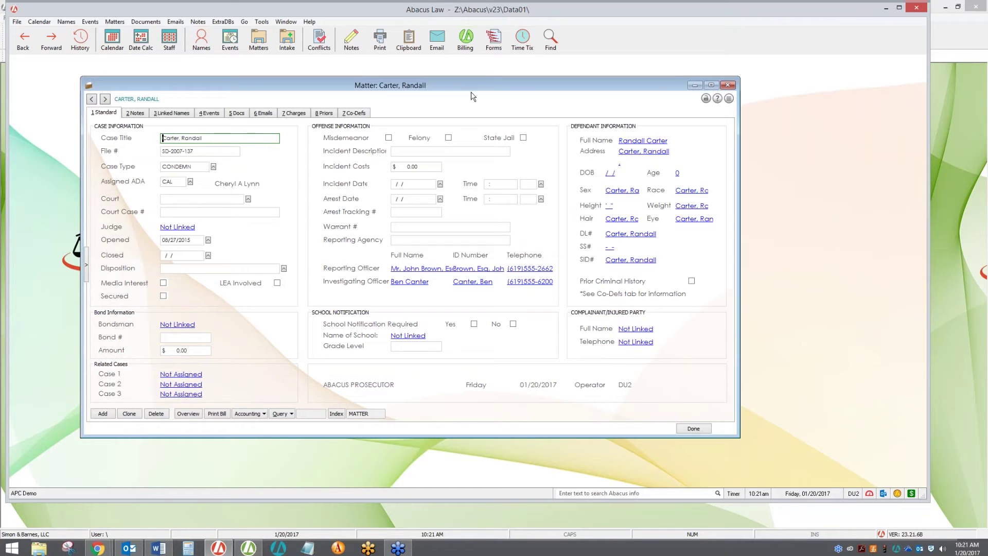
Step: Open the Keyboard Shortcuts help page and look through the data window shortcut keys
left_click(310, 22)
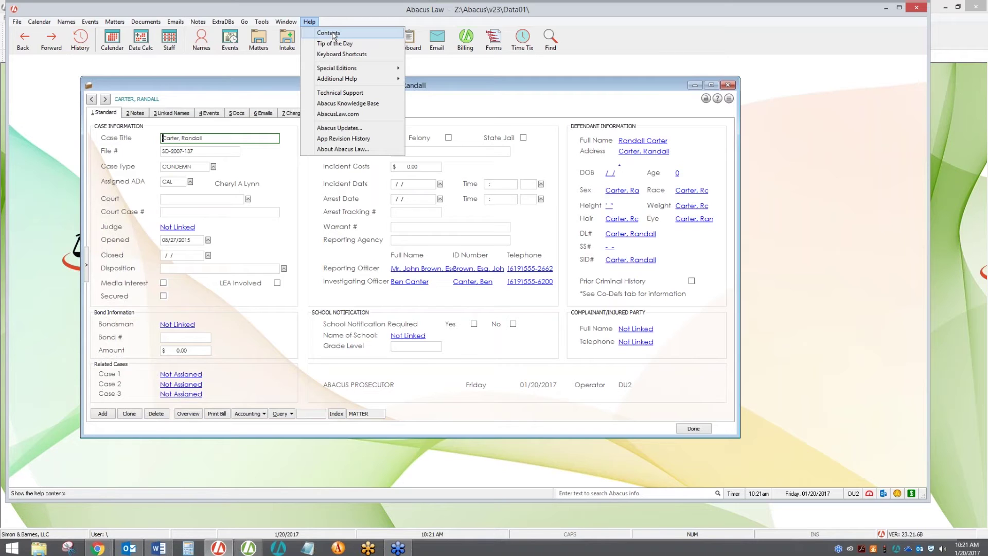
left_click(334, 54)
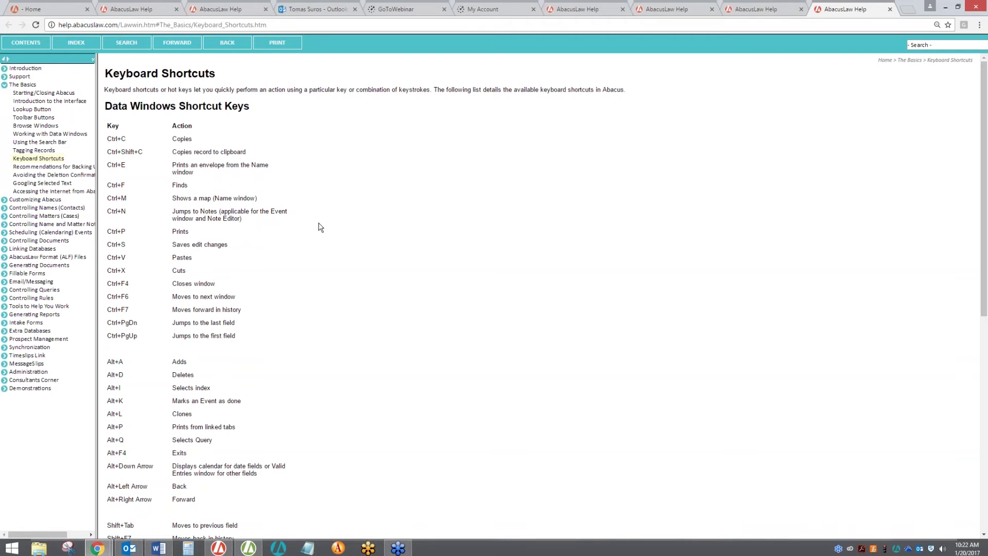
scroll(319, 227, "down", 2)
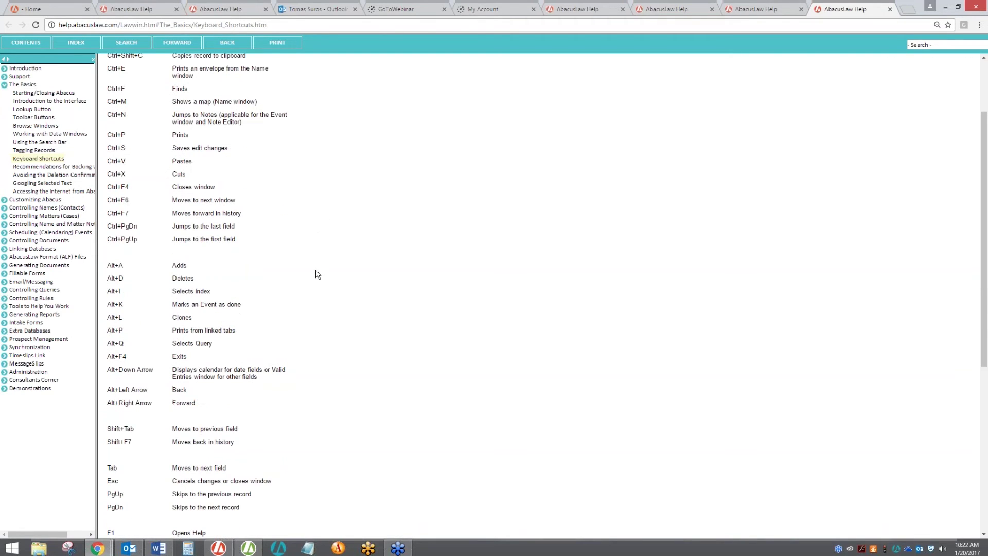
Step: Look through the Alt key, function key and date field shortcuts on the Keyboard Shortcuts help page
scroll(318, 274, "down", 2)
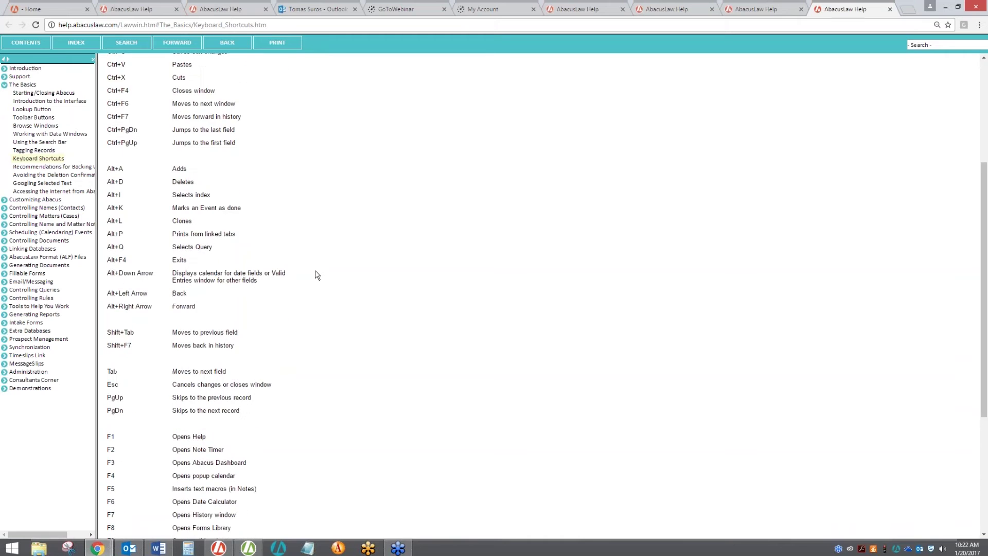
scroll(318, 274, "down", 2)
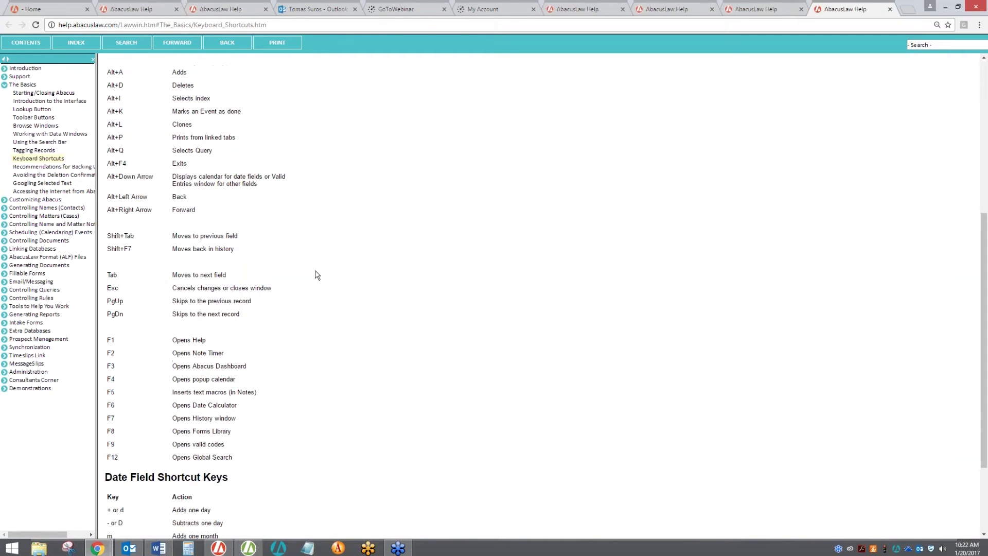
scroll(317, 274, "down", 3)
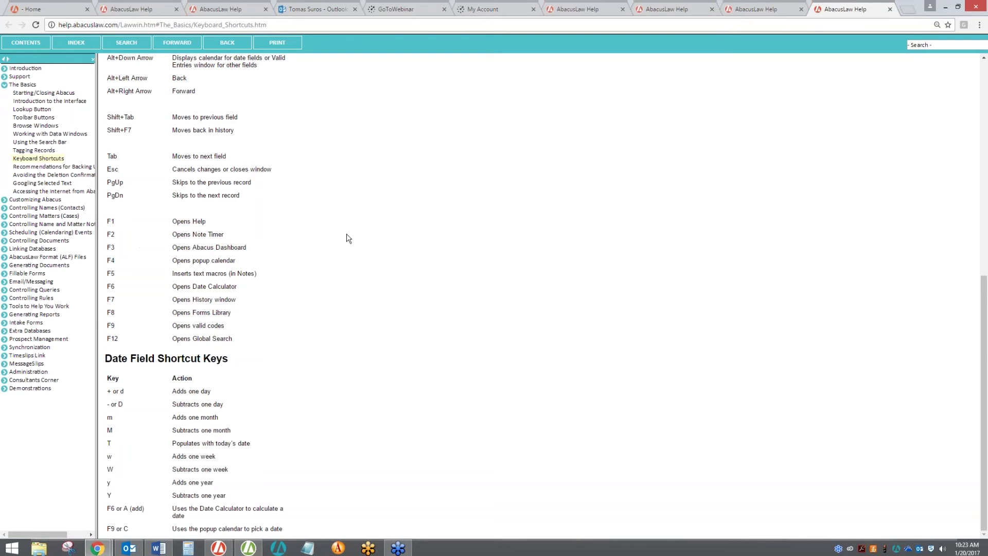
Step: Switch back to Abacus Law, bring up the Note Timer from the open matter, and close it without entering a note
left_click(945, 7)
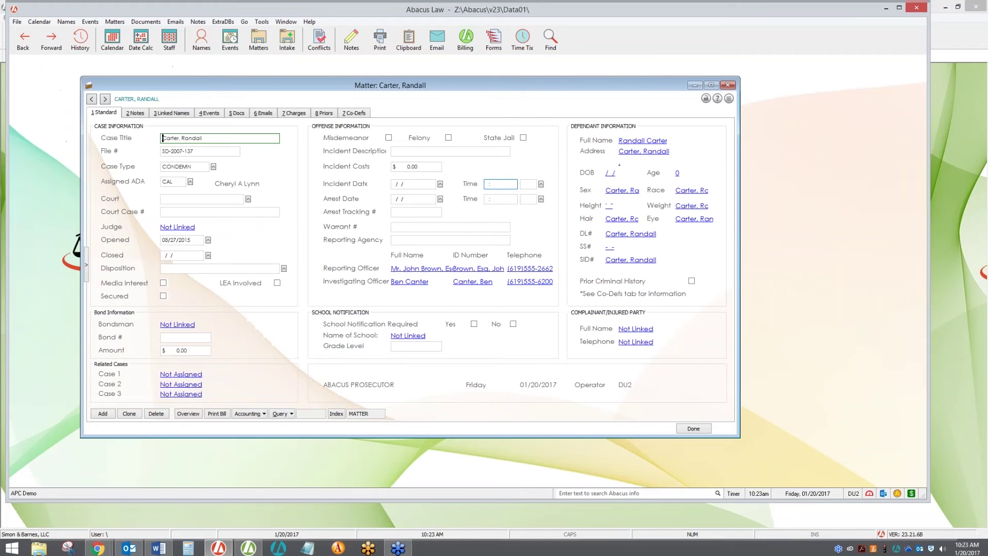
left_click(352, 42)
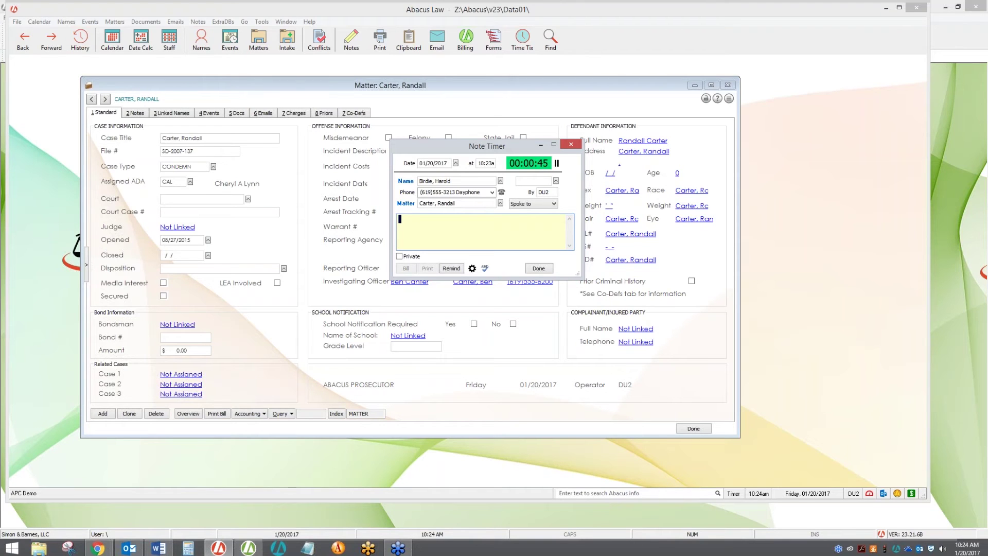
left_click(539, 268)
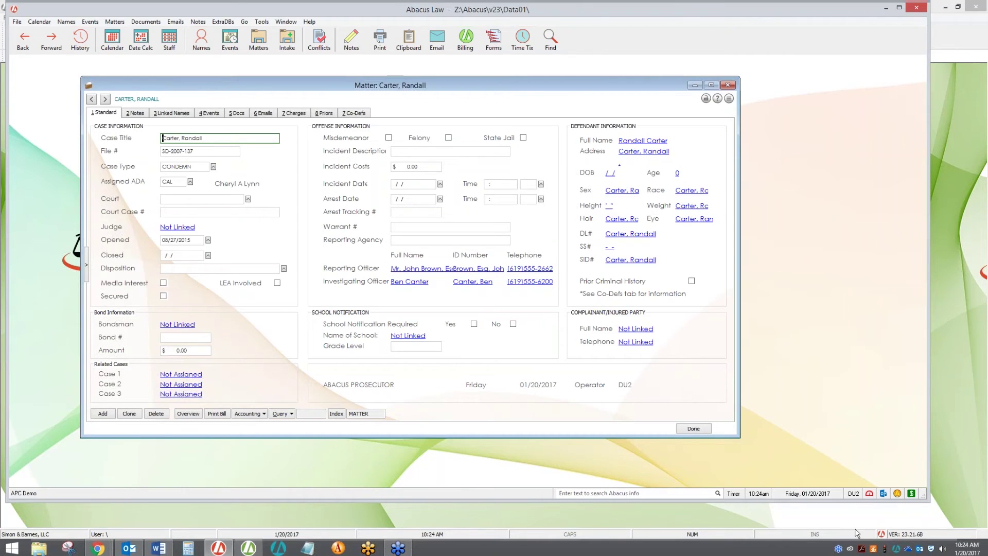
Step: Open the Abacus Dashboard and examine events in the Overdue Tasks and SOL Deadlines lists, including the commands available for the VACATE event
left_click(870, 495)
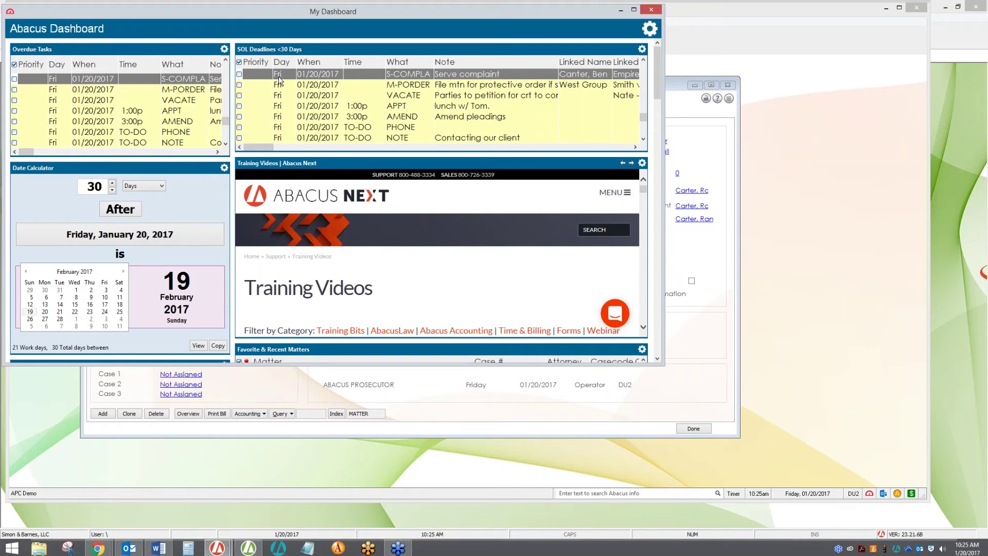
mouse_move(372, 74)
left_click(112, 89)
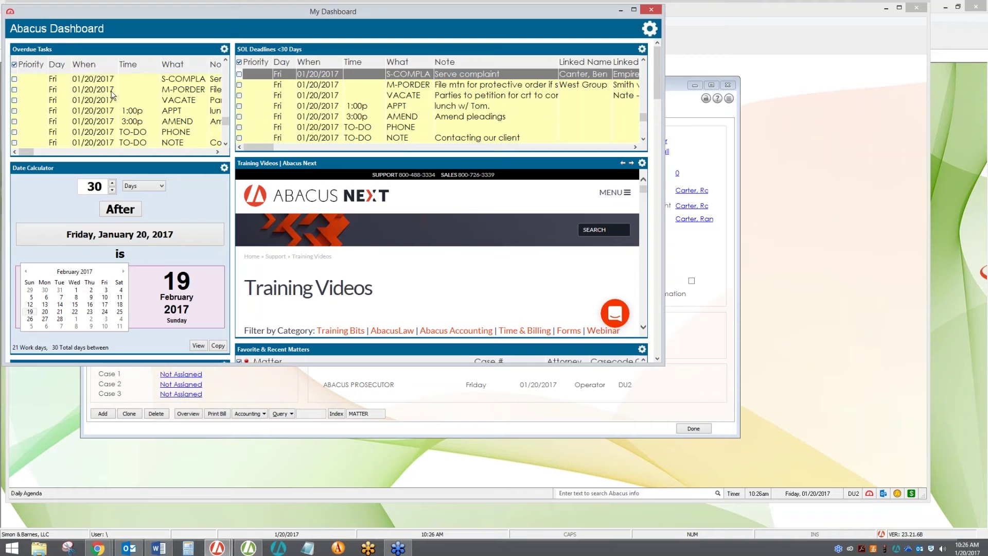
left_click(358, 98)
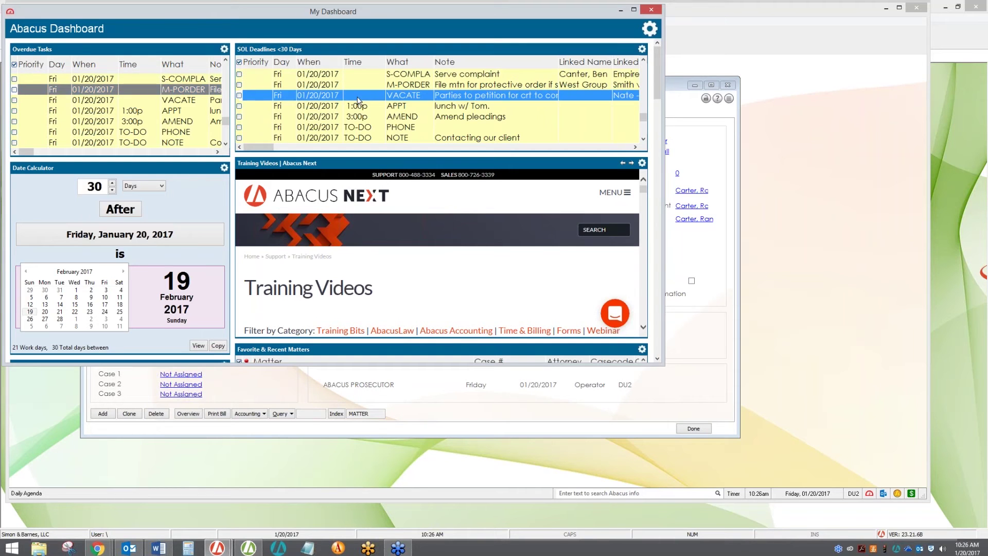
right_click(358, 100)
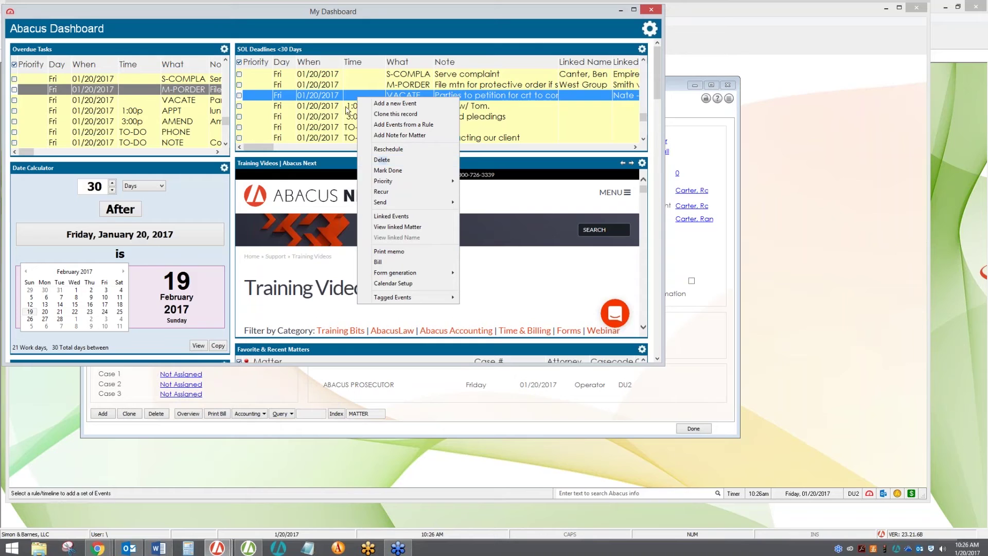
left_click(332, 95)
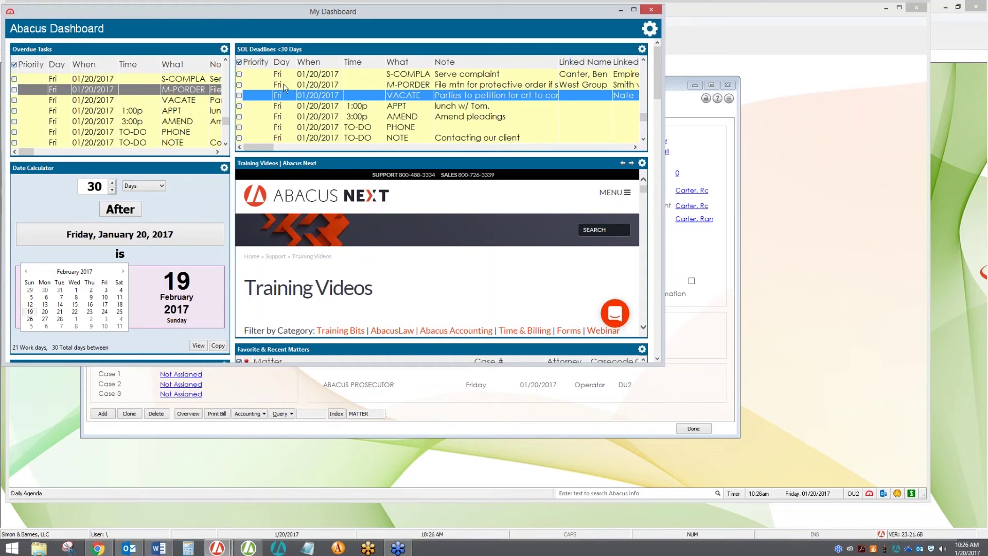
mouse_move(337, 98)
left_click(318, 108)
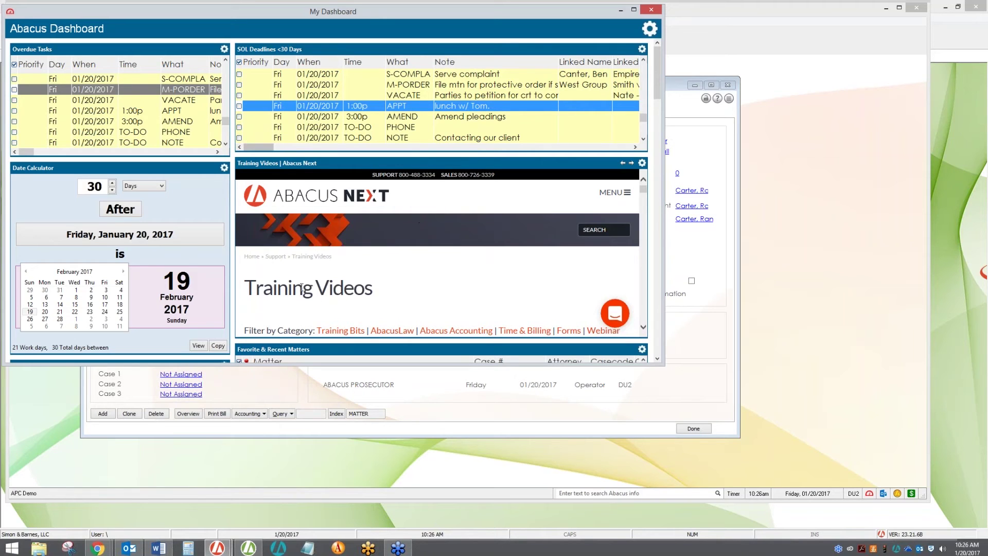
Step: Examine the commands available for a pinned PI-INJ matter in the dashboard's Favorite & Recent Matters list
left_click_drag(656, 93, 656, 125)
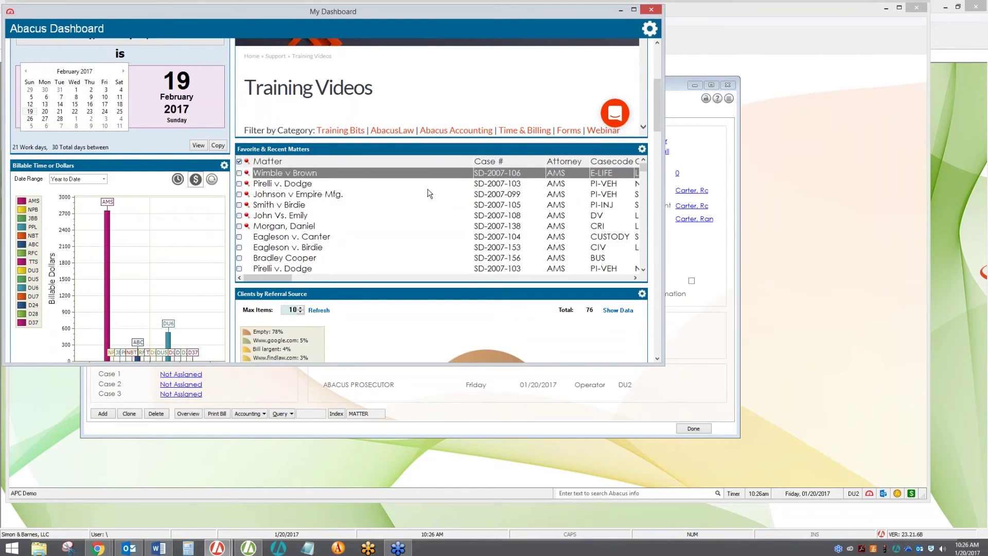
left_click(368, 207)
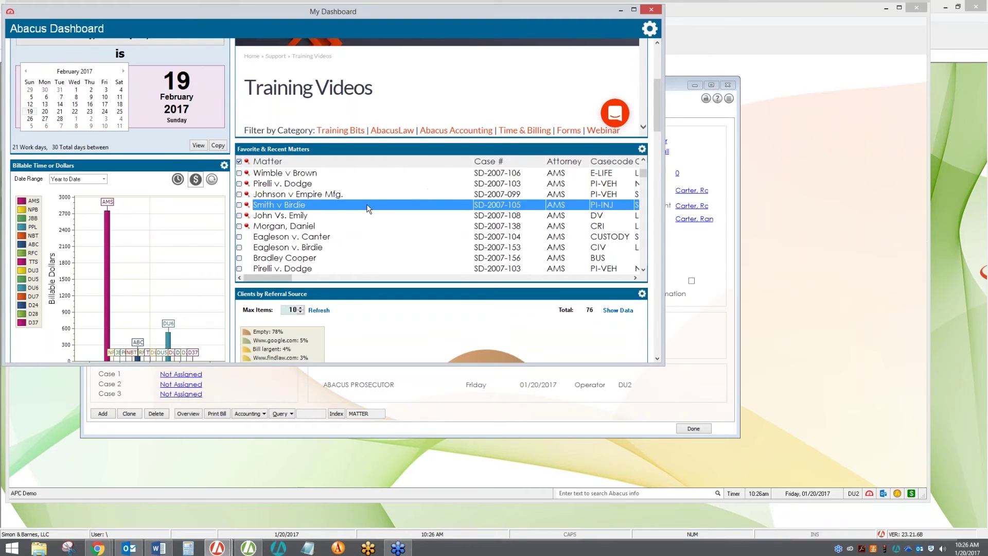
right_click(369, 207)
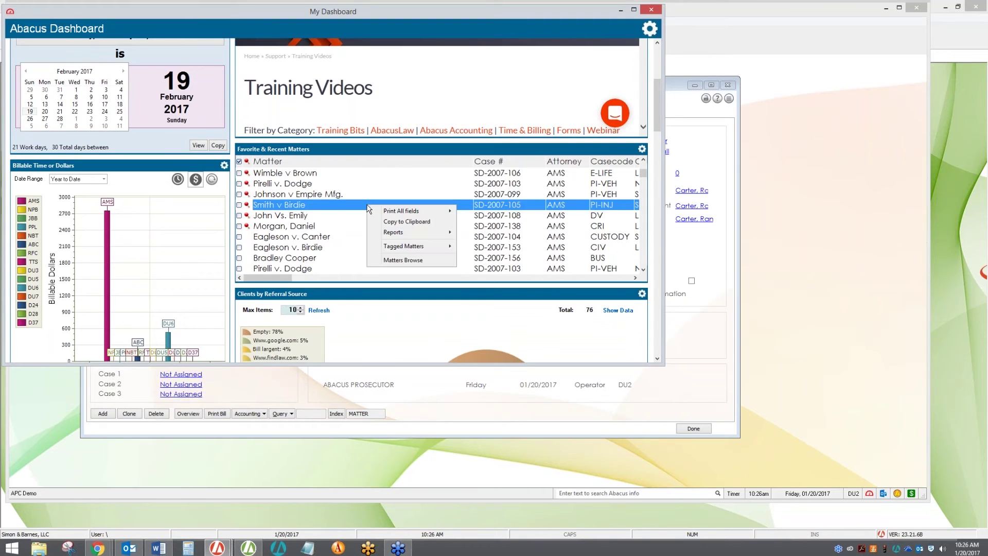
left_click(319, 221)
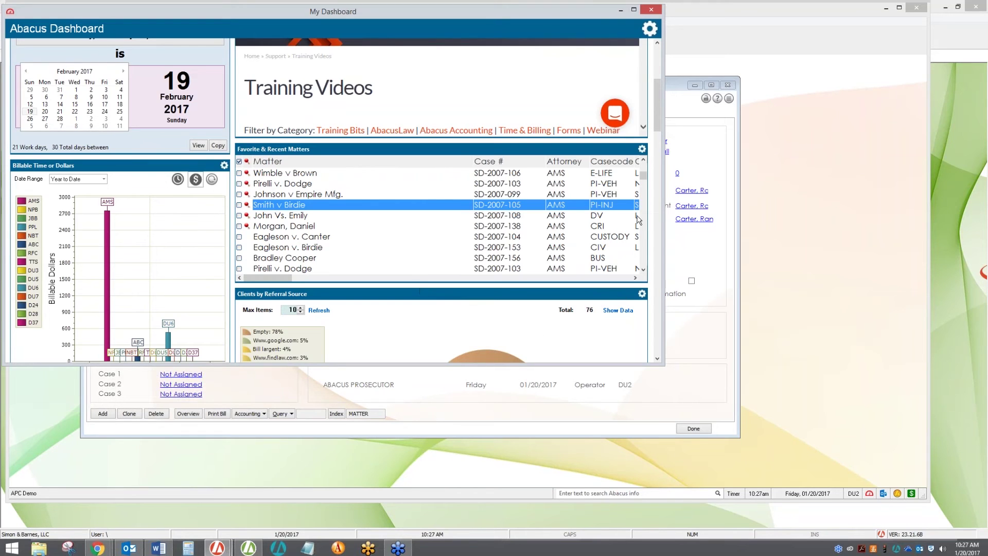
Step: Refresh the Unbilled Notes by Type chart on the dashboard and close the dashboard
left_click_drag(657, 122, 659, 159)
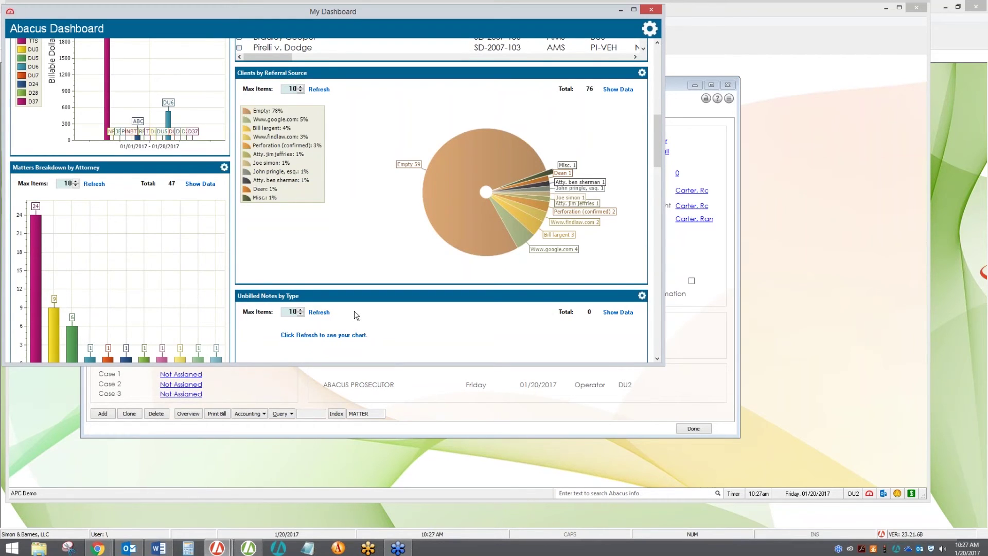
left_click(318, 312)
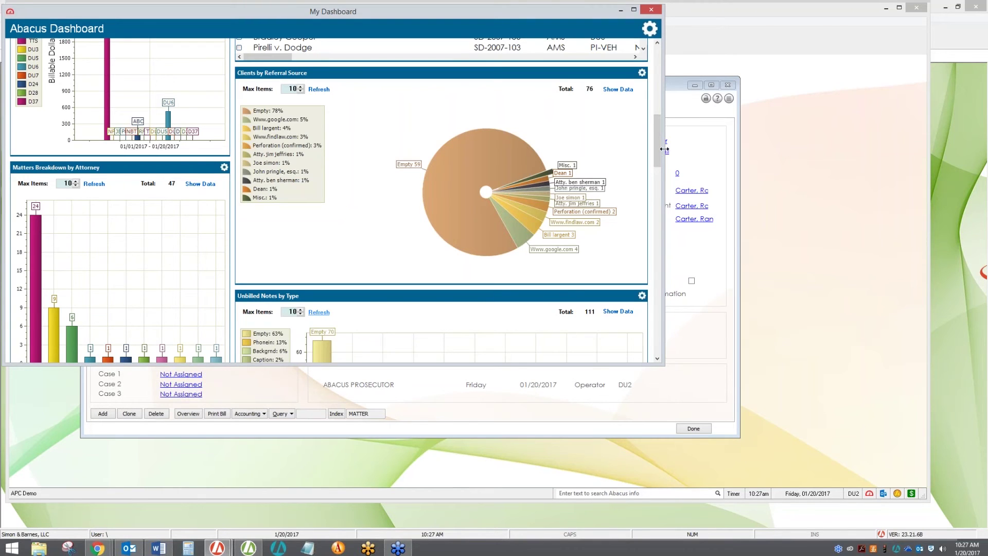
left_click_drag(659, 152, 657, 81)
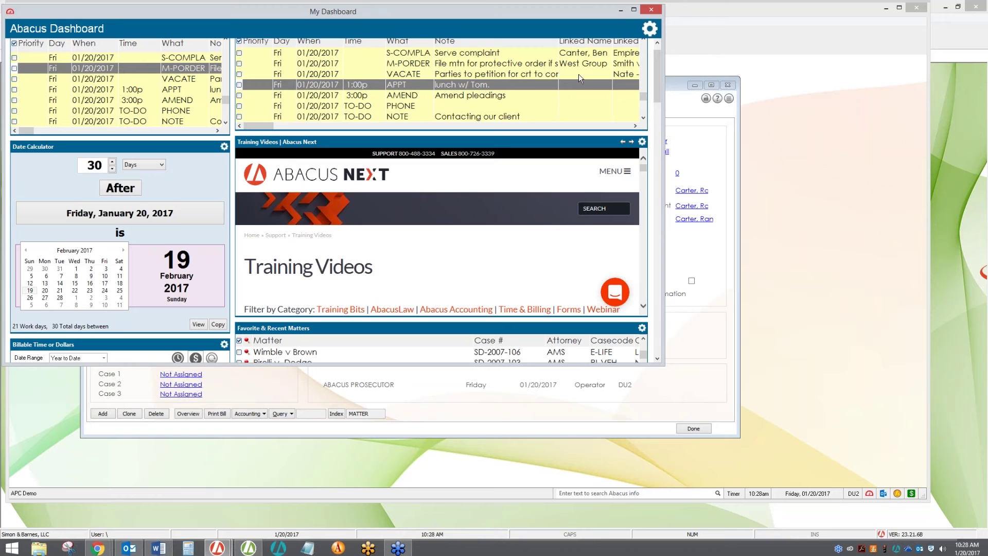
left_click(653, 11)
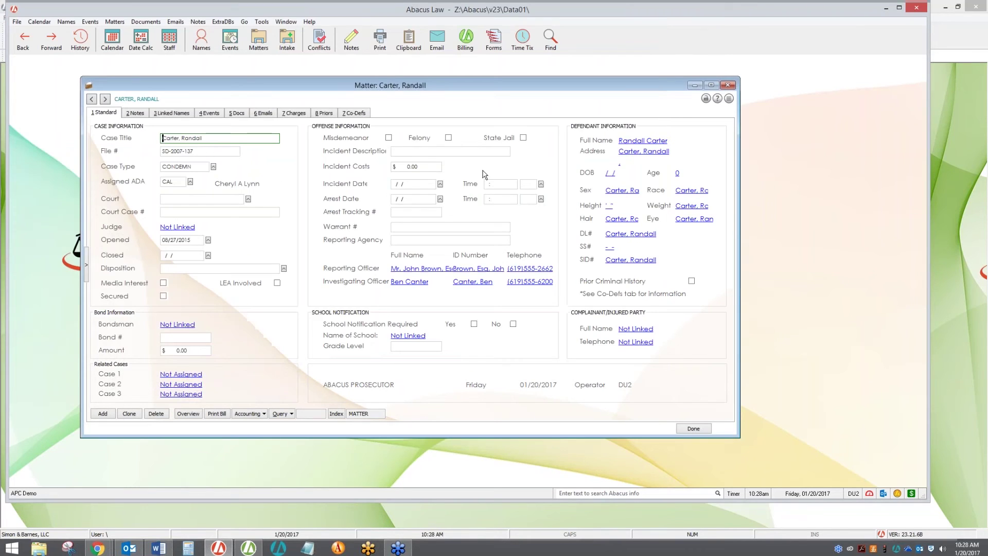
Step: Open the 3:00 pm Amend pleadings event from the Daily Organizer for January 20, 2017 and enter its note area
left_click(119, 43)
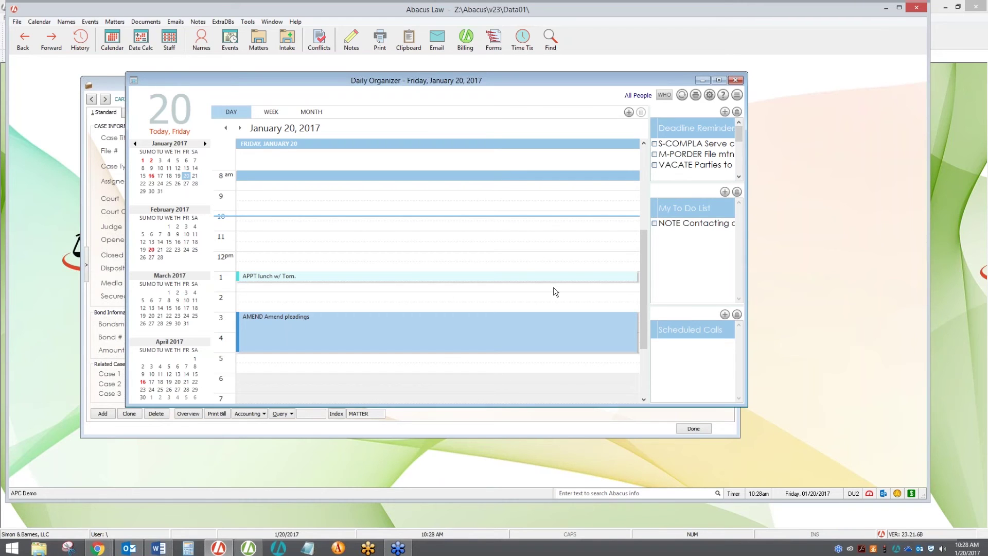
double_click(363, 323)
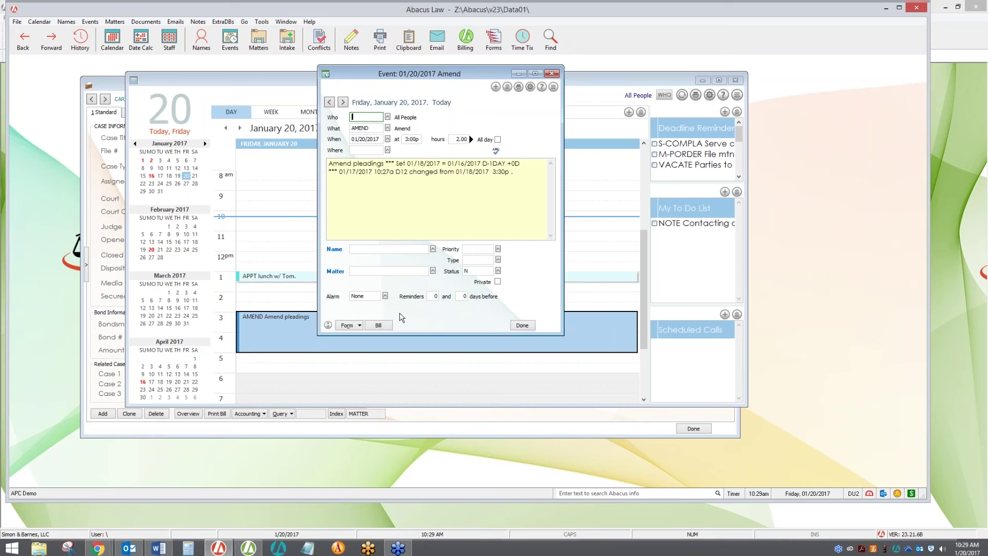
left_click(479, 191)
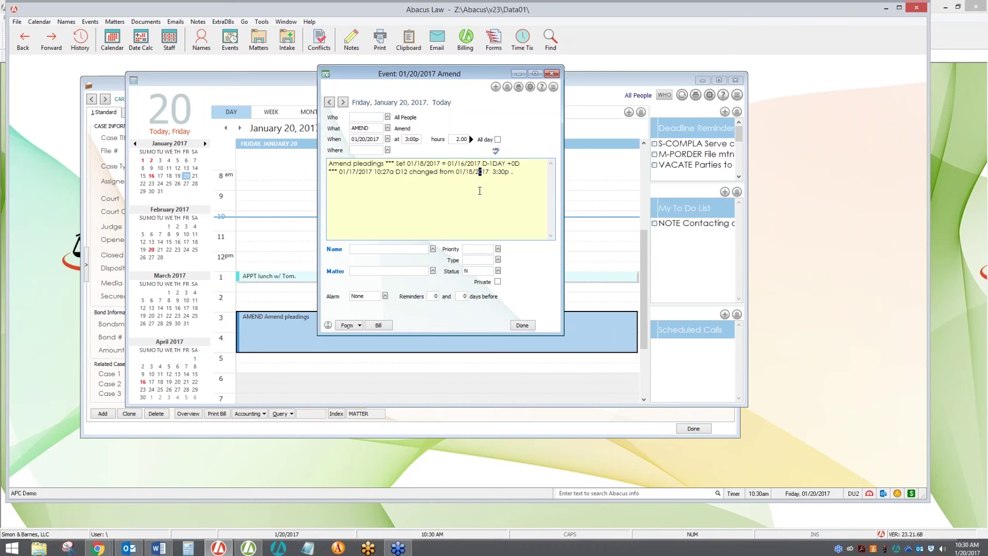
Step: Try linking the Amend event to an SD FAMILY LAW divorce matter and its client, discard the changes, and close the event
left_click(433, 271)
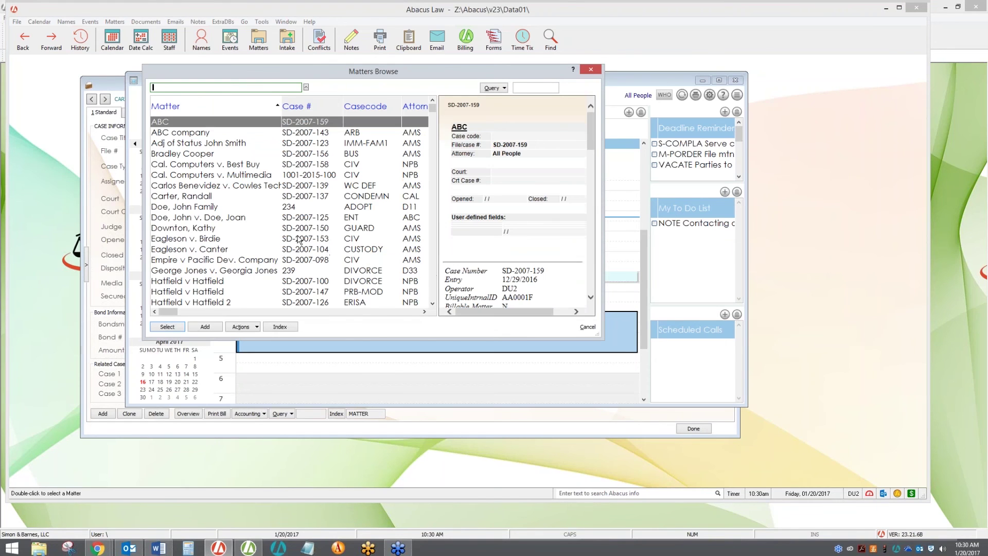
double_click(227, 282)
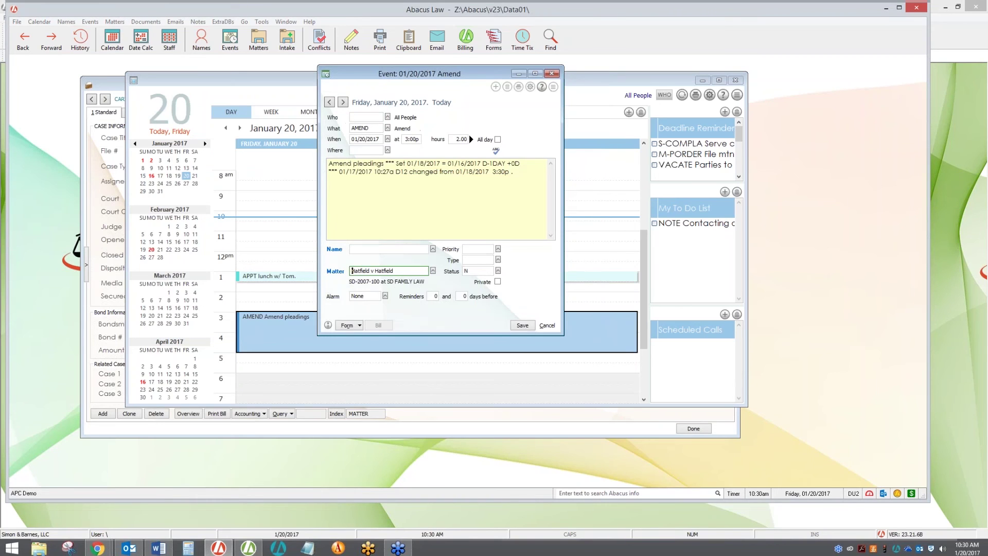
left_click(433, 249)
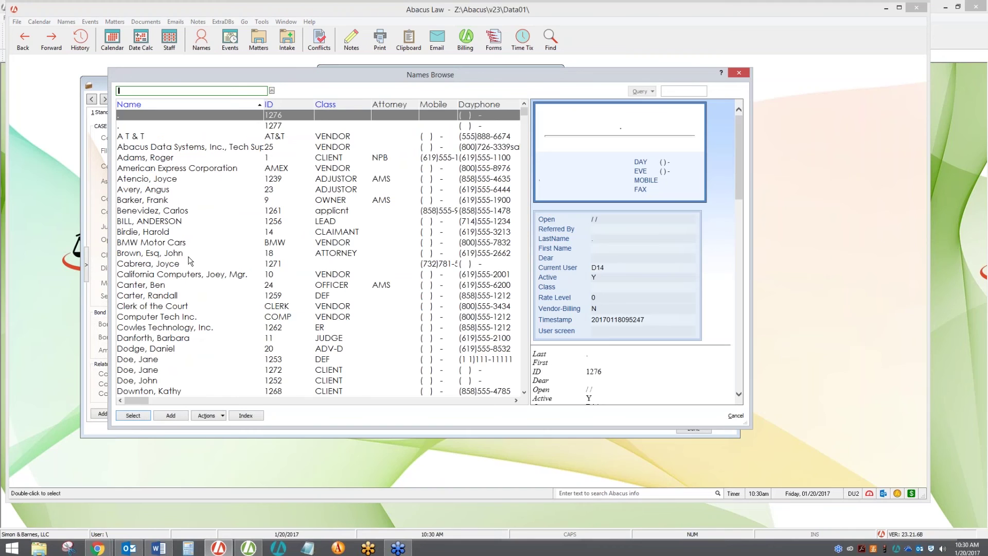
left_click(177, 264)
scroll(177, 264, "down", 6)
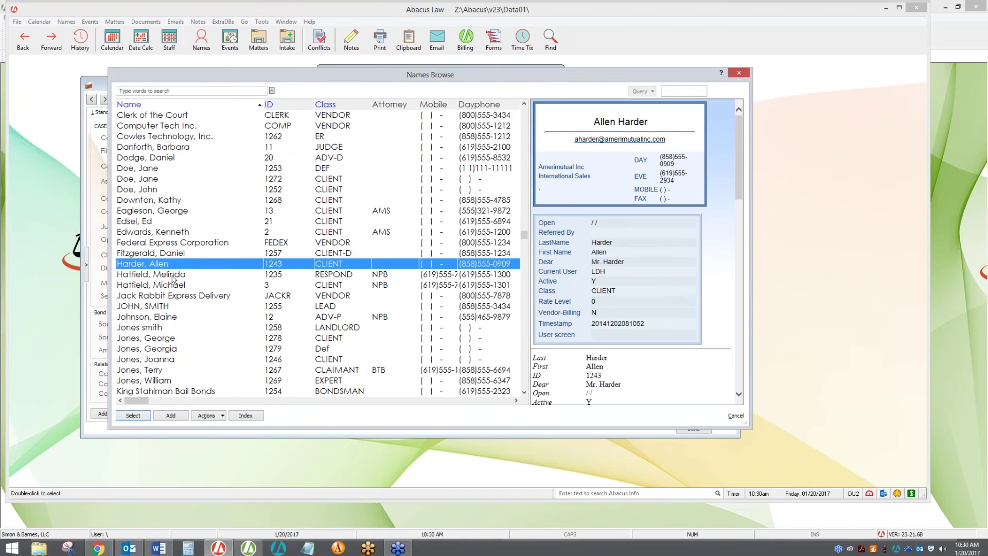
double_click(174, 285)
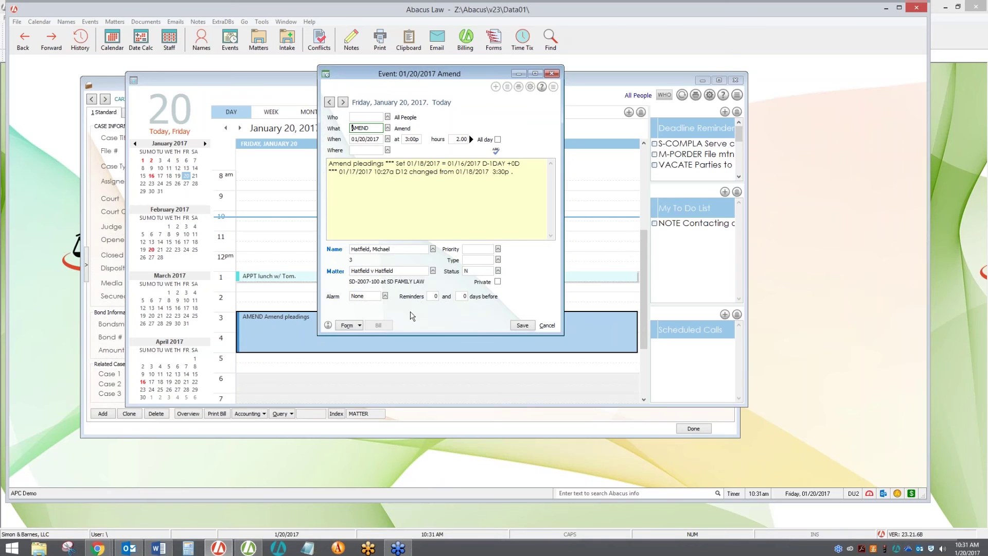
left_click(547, 325)
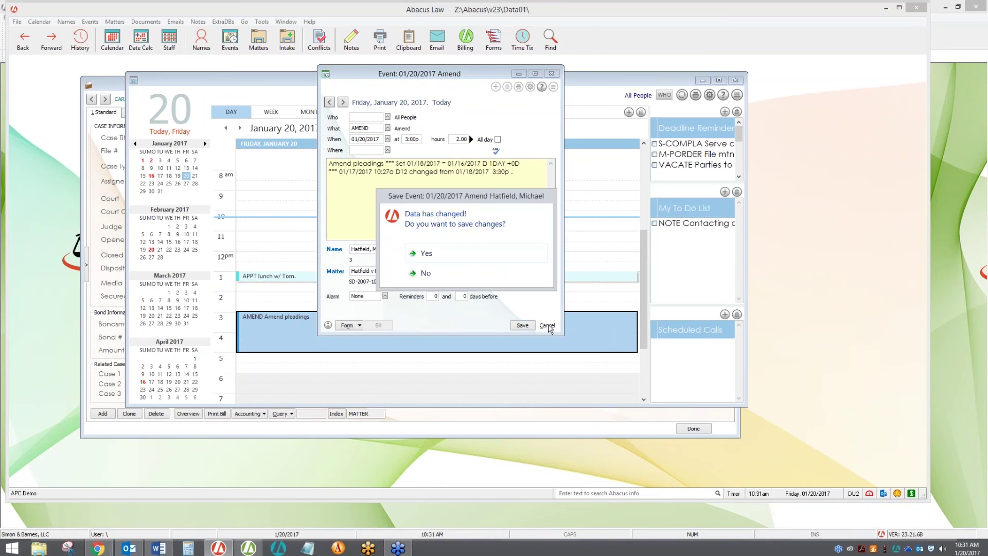
left_click(505, 270)
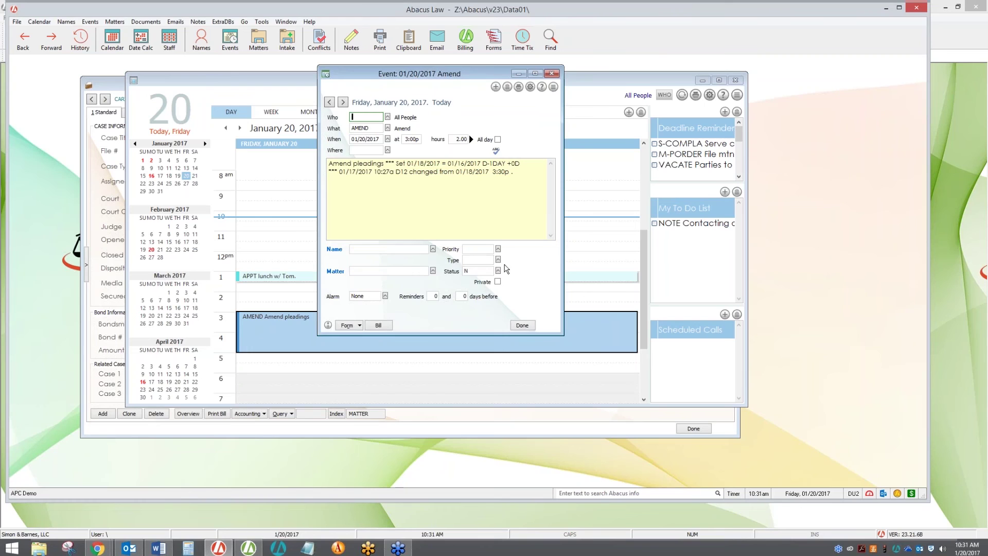
left_click(532, 327)
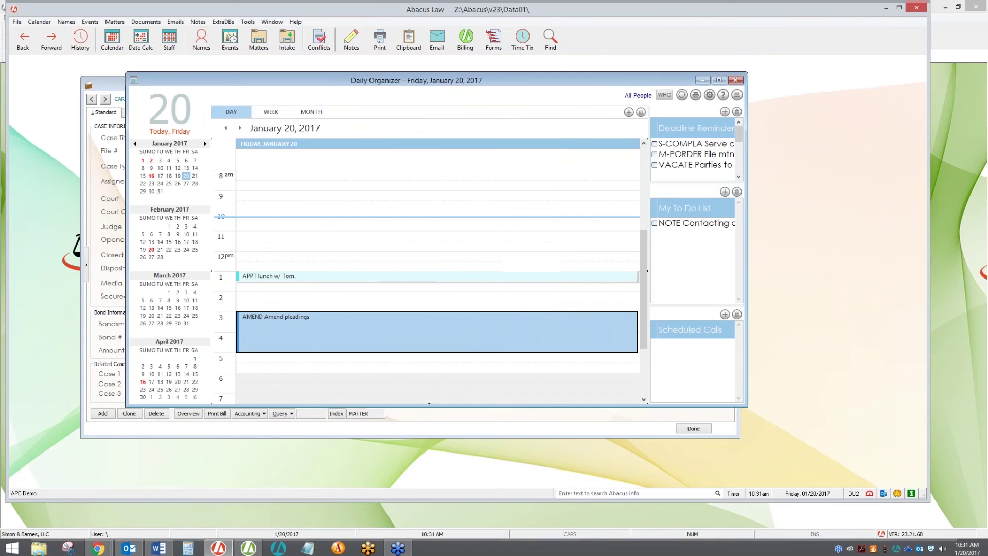
Step: Open the Tip of the Day, view its online help page, and return to the tip window in Abacus Law
left_click(300, 21)
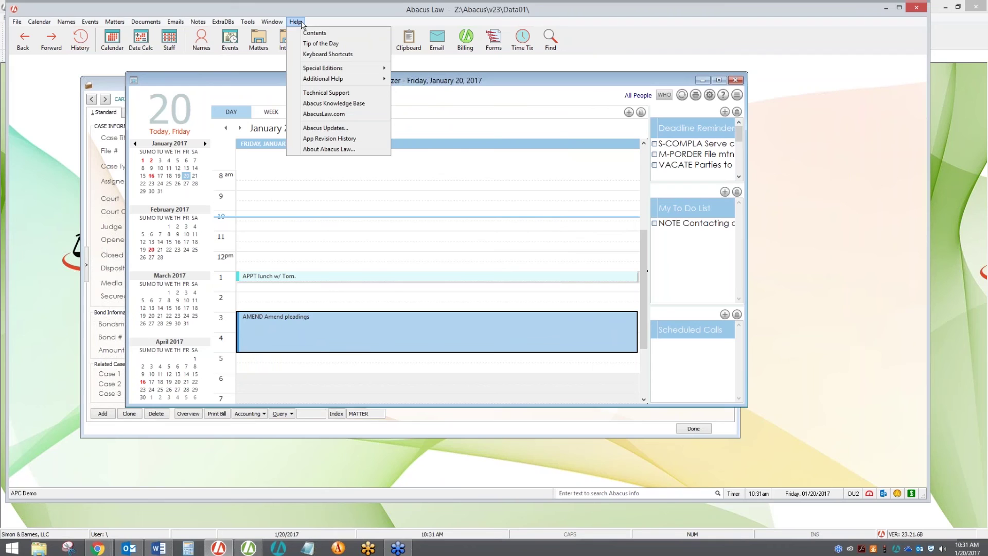
left_click(315, 45)
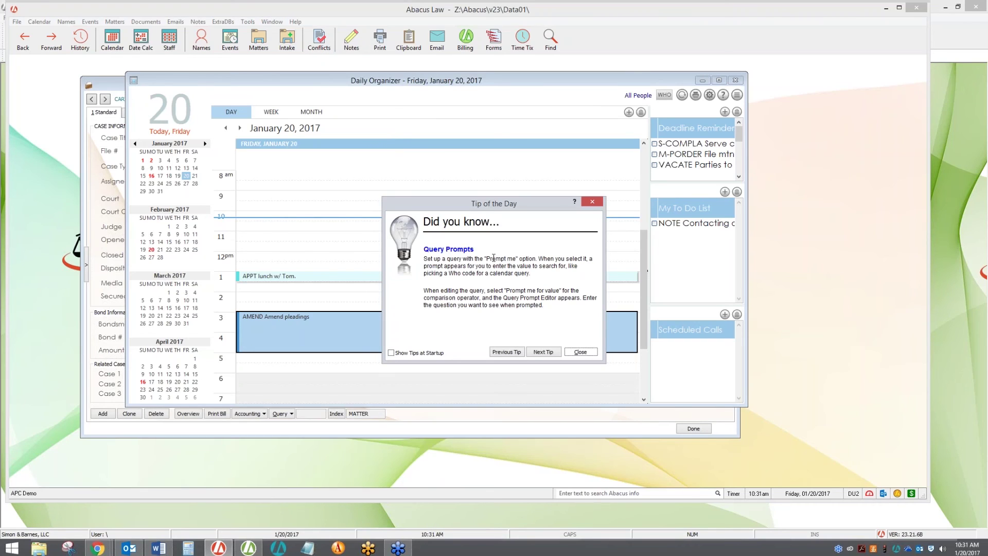
left_click(574, 204)
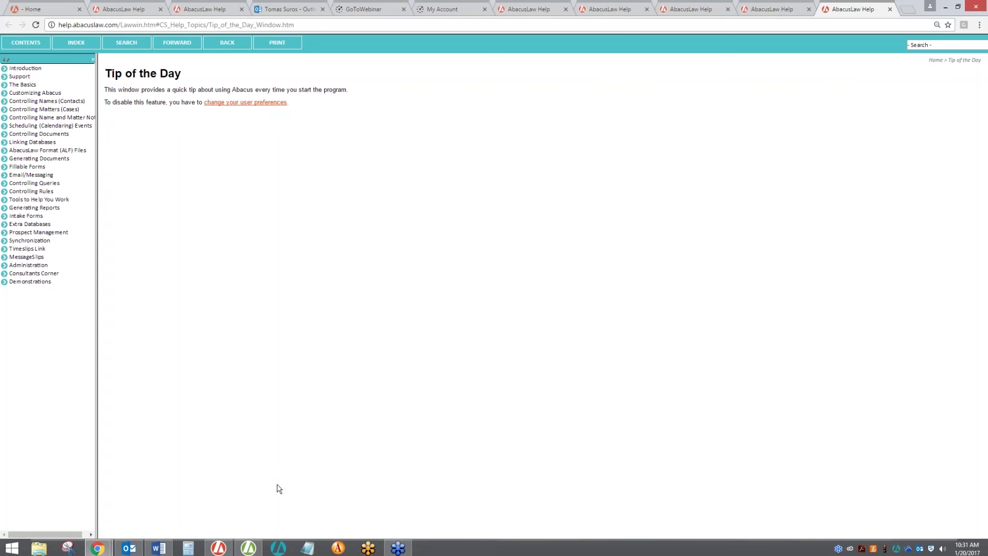
mouse_move(213, 543)
left_click(218, 549)
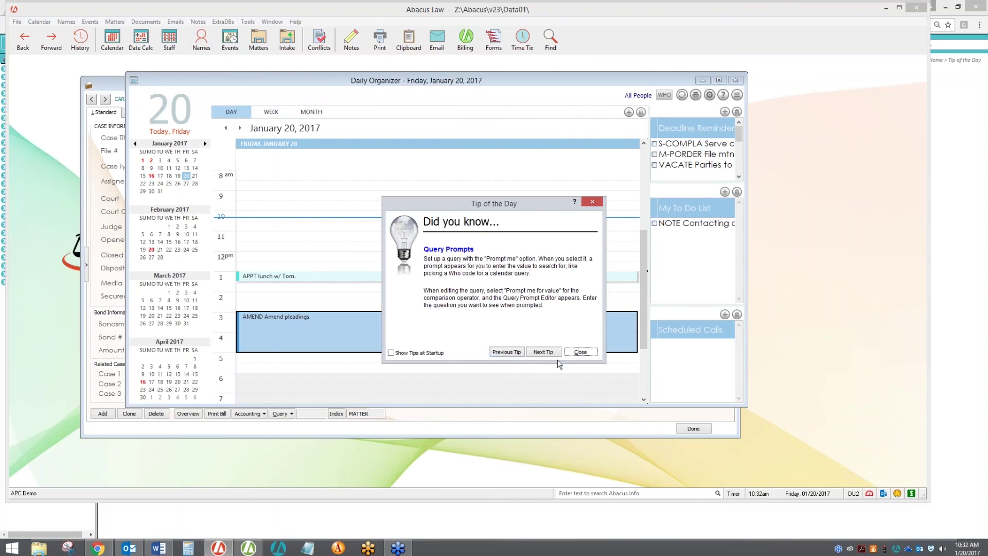
Step: Close the Tip of the Day and open the setup options for synchronizing with Outlook
left_click(581, 352)
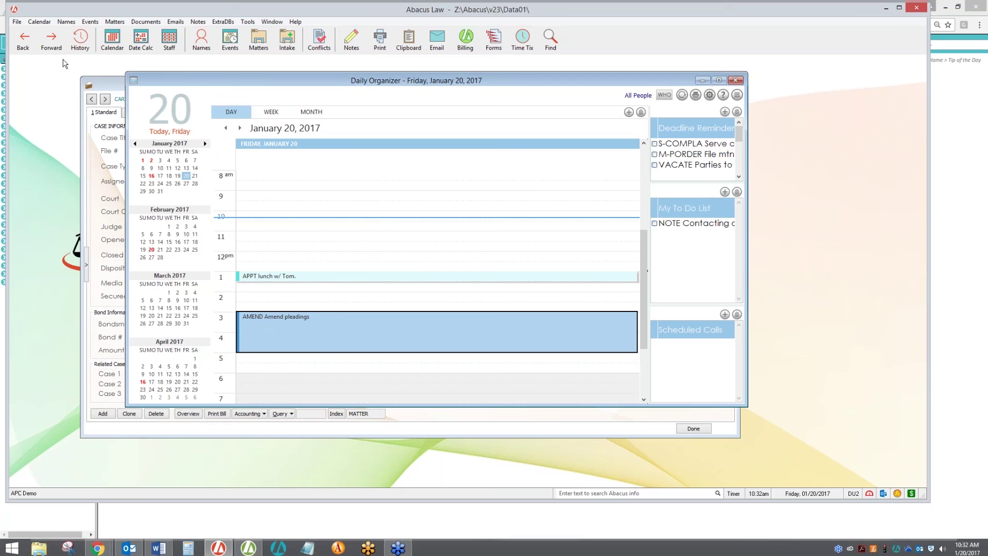
left_click(17, 21)
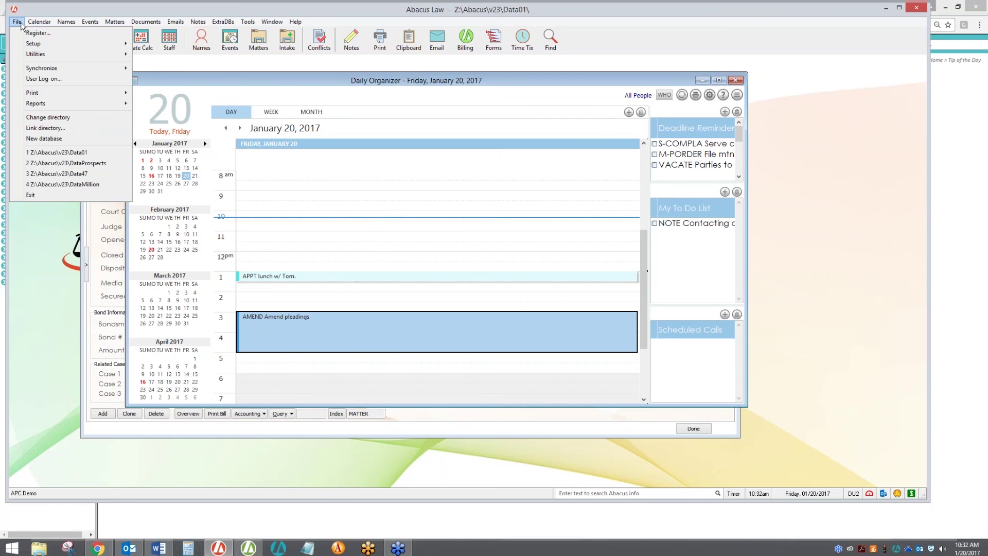
mouse_move(49, 71)
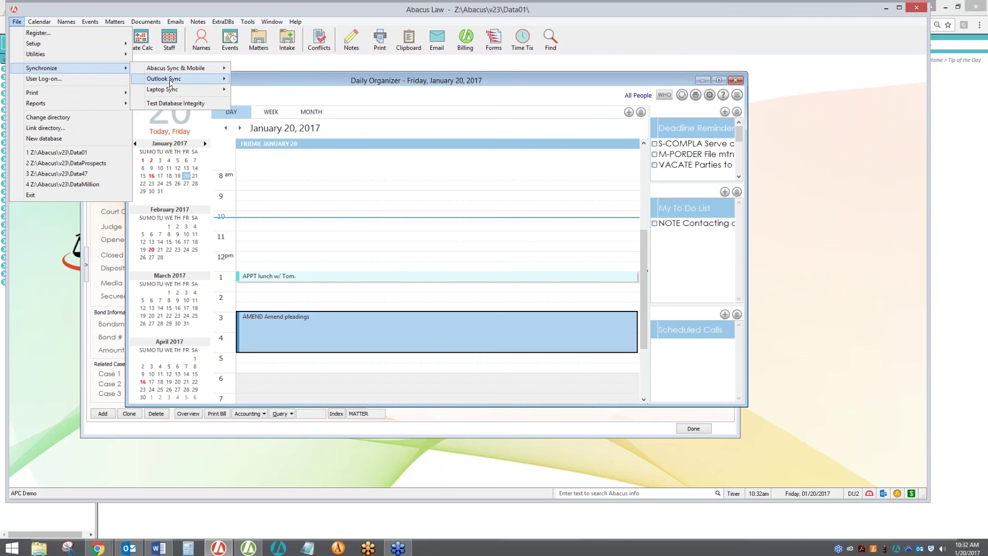
mouse_move(171, 82)
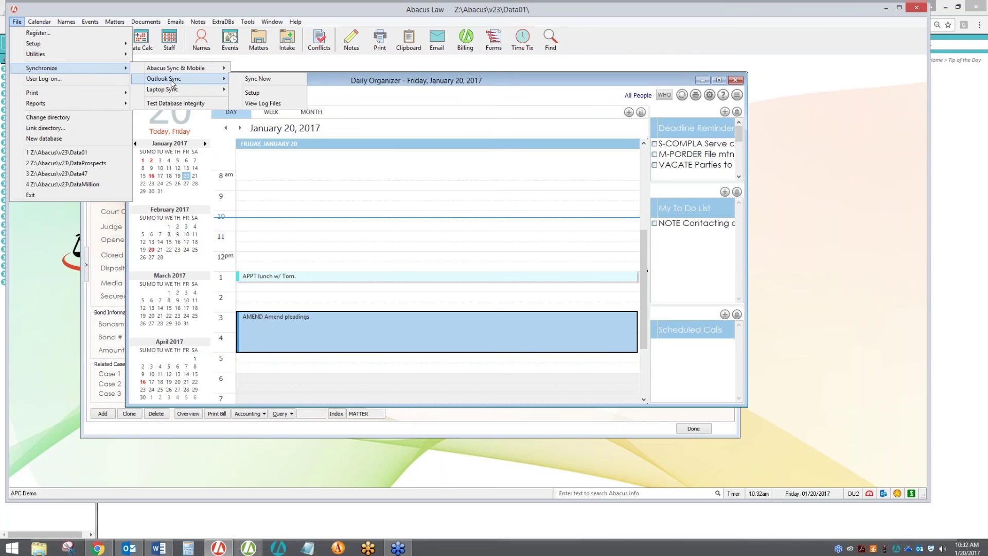
left_click(262, 95)
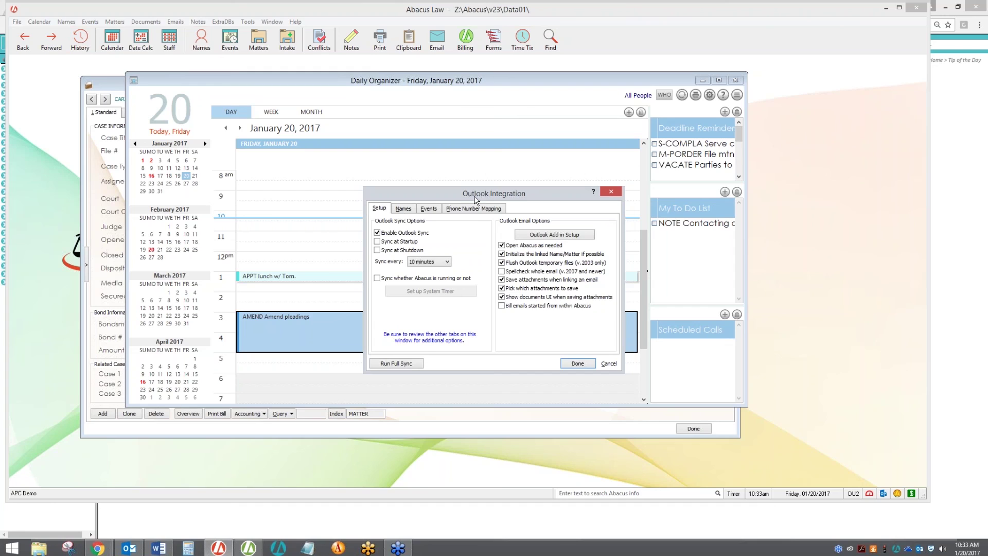
Step: Review the Names and Events synchronization options in Outlook Integration and close the setup
left_click(412, 211)
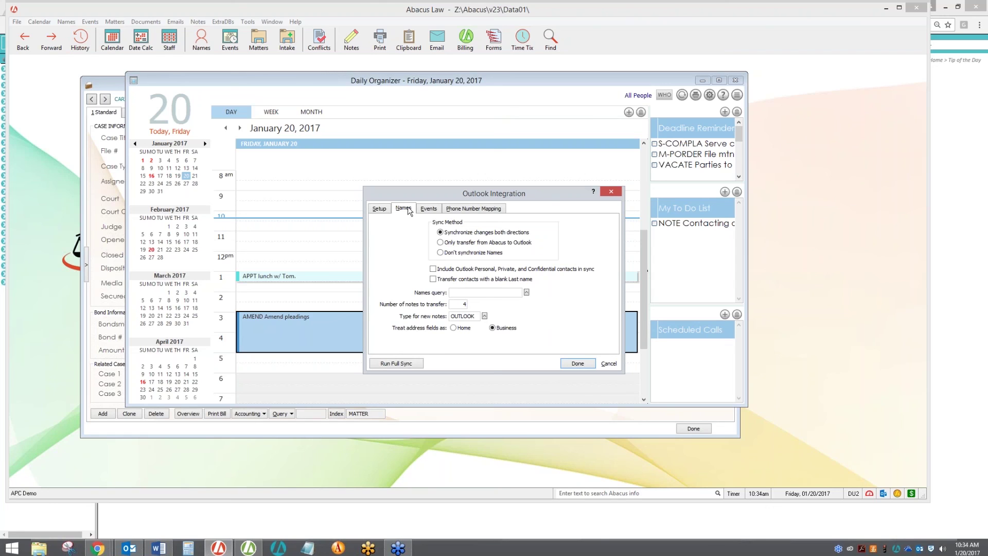
left_click(432, 213)
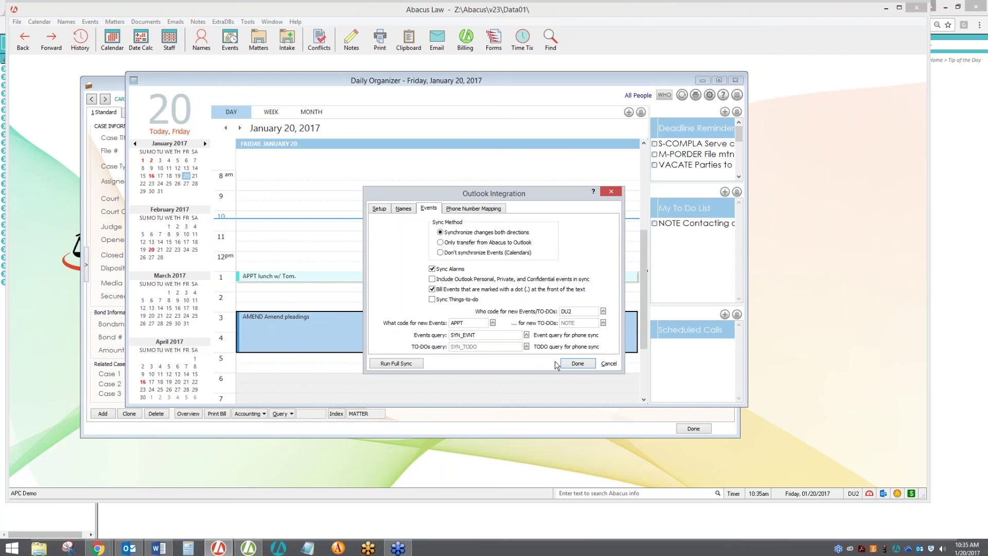
left_click(580, 364)
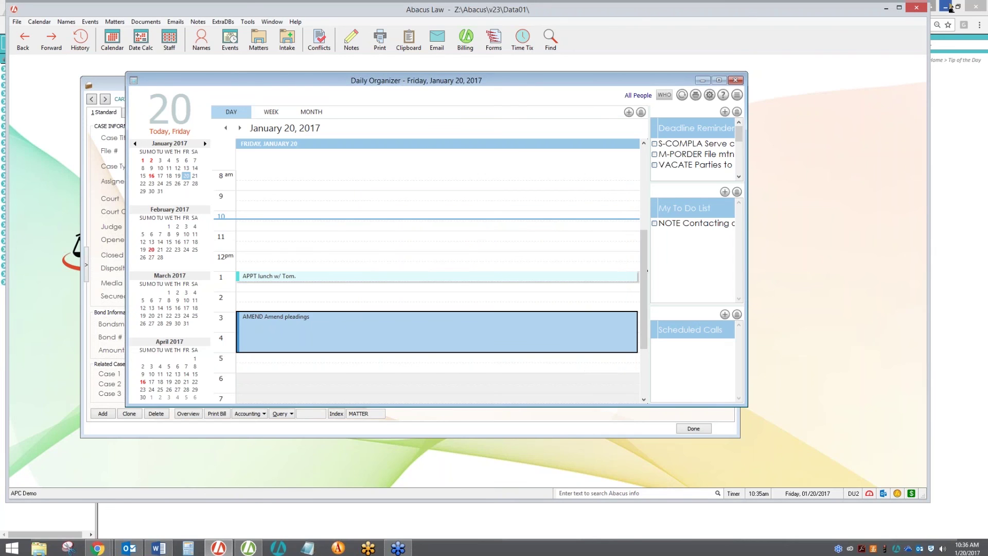
left_click(980, 22)
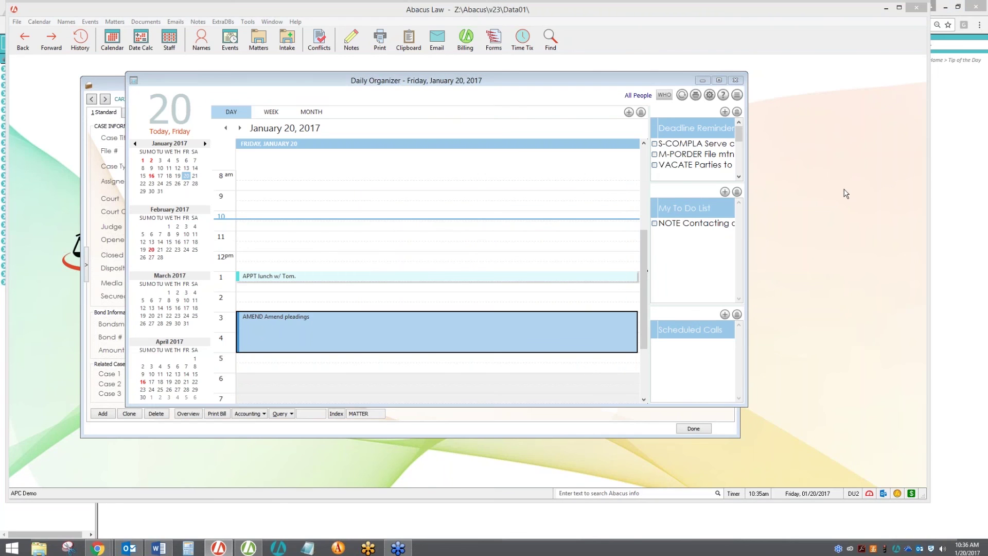